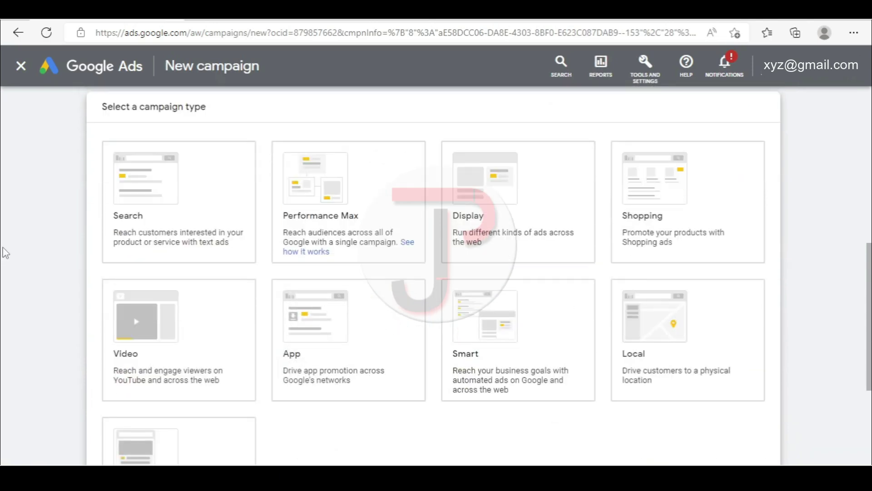
# Choose Discovery as the campaign type and continue with the account-default Contacts conversion goal.
pyautogui.scroll(-3, 5, 253)
pyautogui.click(125, 346)
pyautogui.scroll(-3, 126, 344)
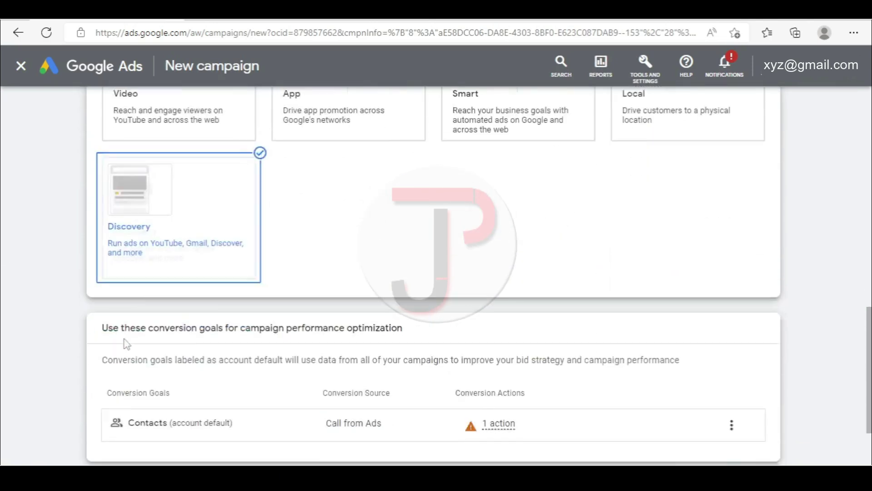
pyautogui.scroll(-2, 126, 344)
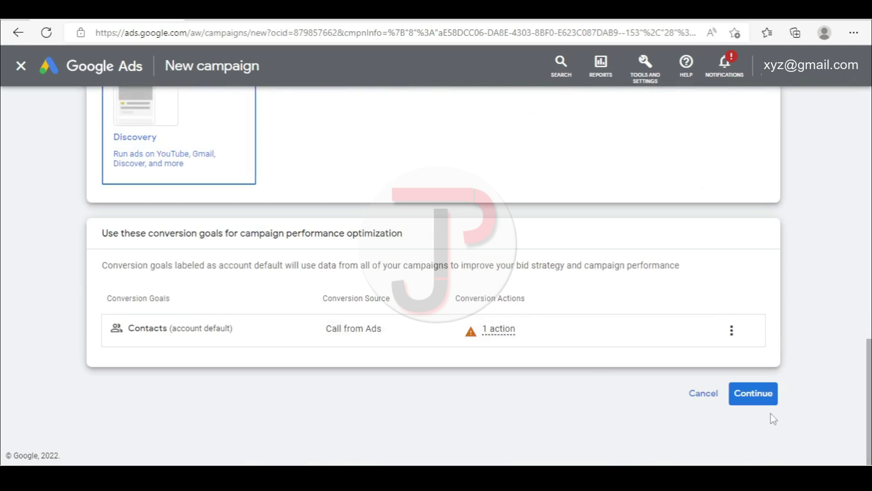
pyautogui.click(763, 400)
pyautogui.click(211, 189)
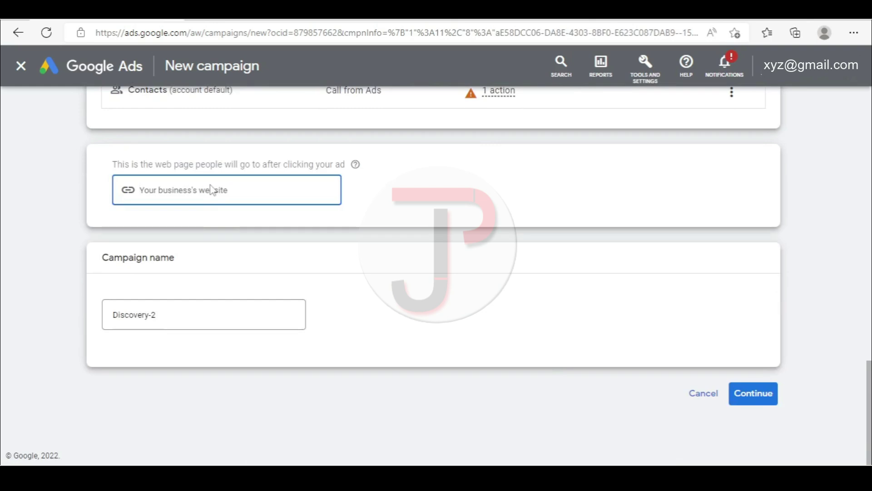
pyautogui.write('n')
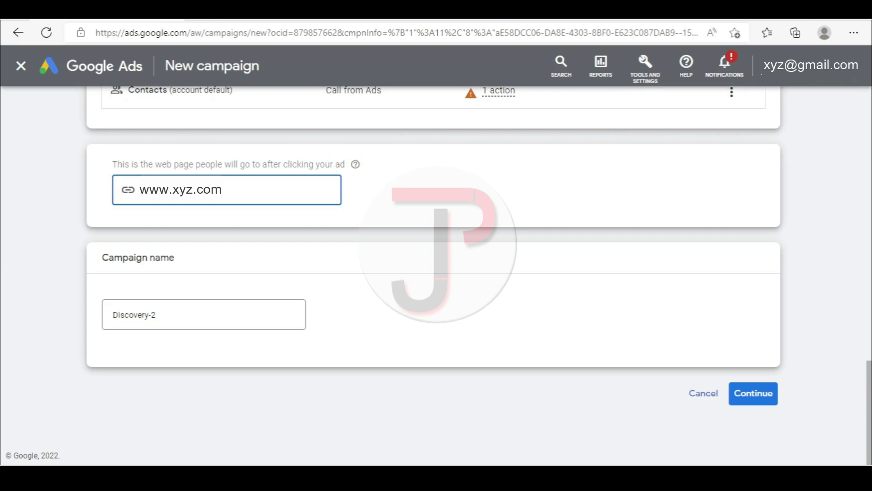
pyautogui.press('Tab')
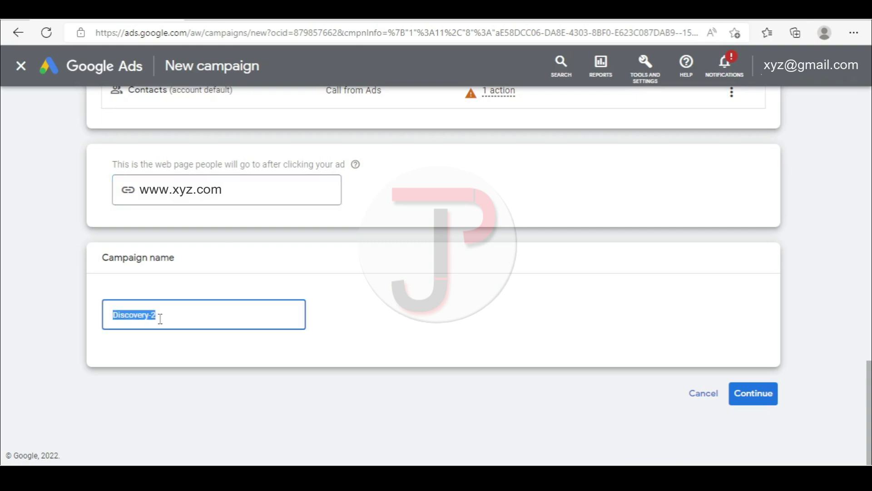
pyautogui.click(555, 383)
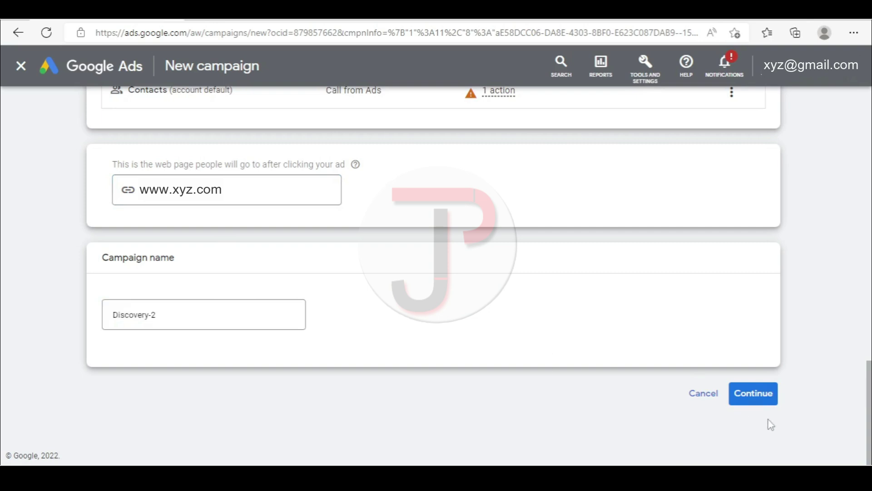
pyautogui.click(763, 395)
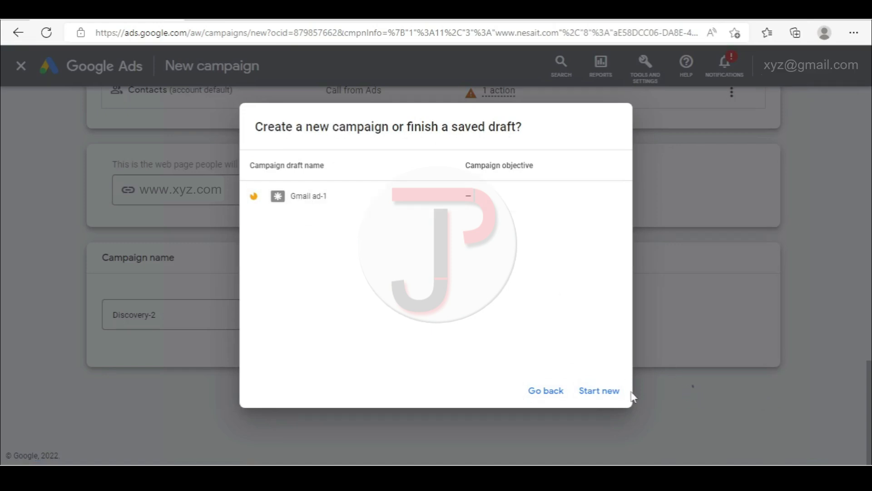
pyautogui.click(605, 392)
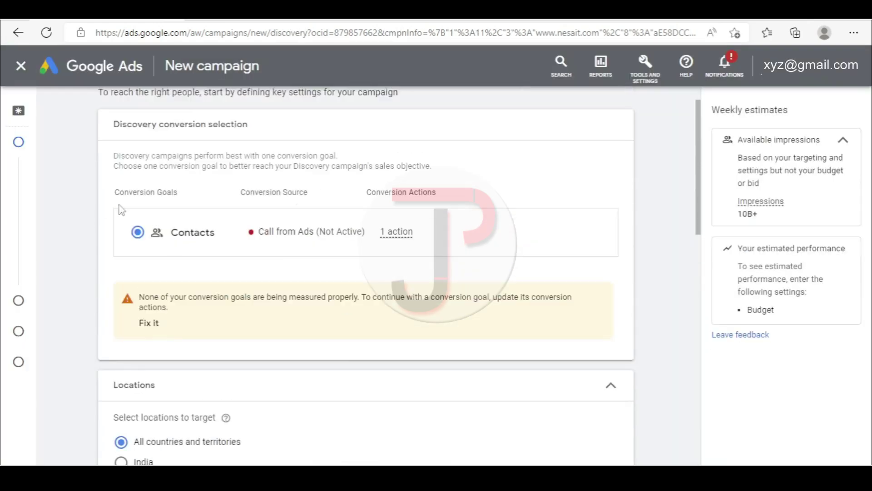
# Target the campaign at another location, the city of Surat, Gujarat, India.
pyautogui.scroll(-5, 141, 318)
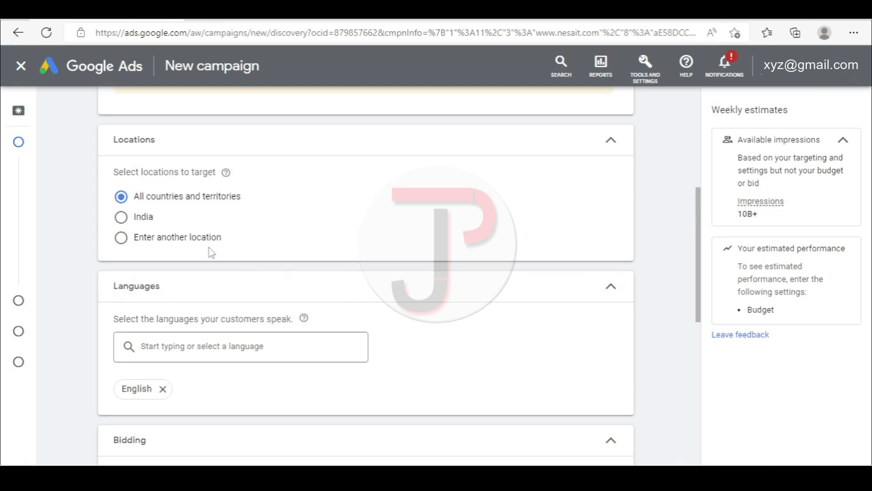
pyautogui.click(122, 219)
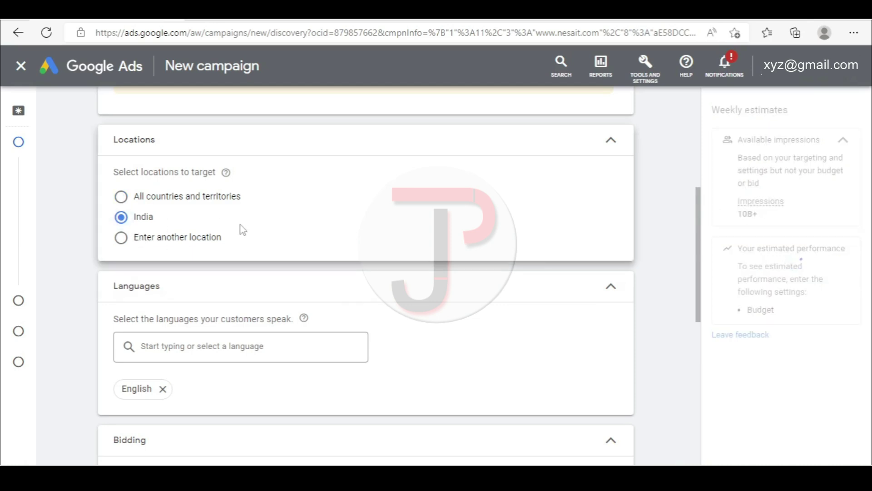
pyautogui.click(122, 239)
pyautogui.click(258, 273)
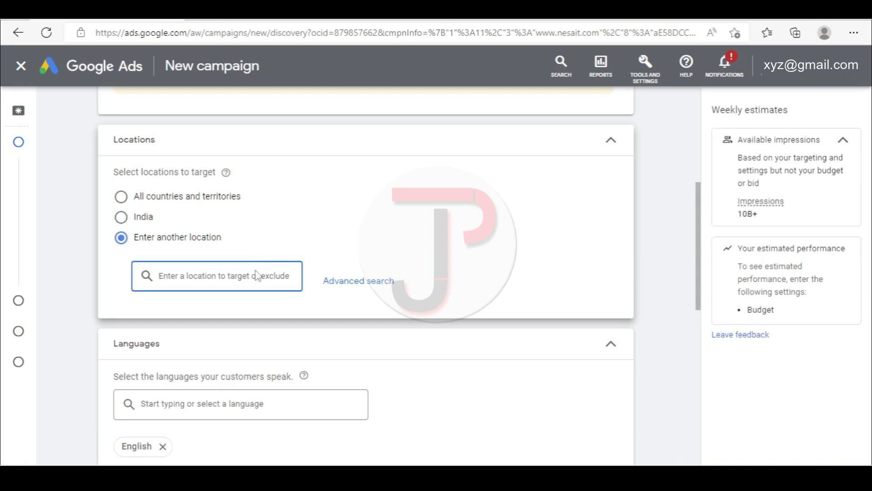
pyautogui.write('Surat')
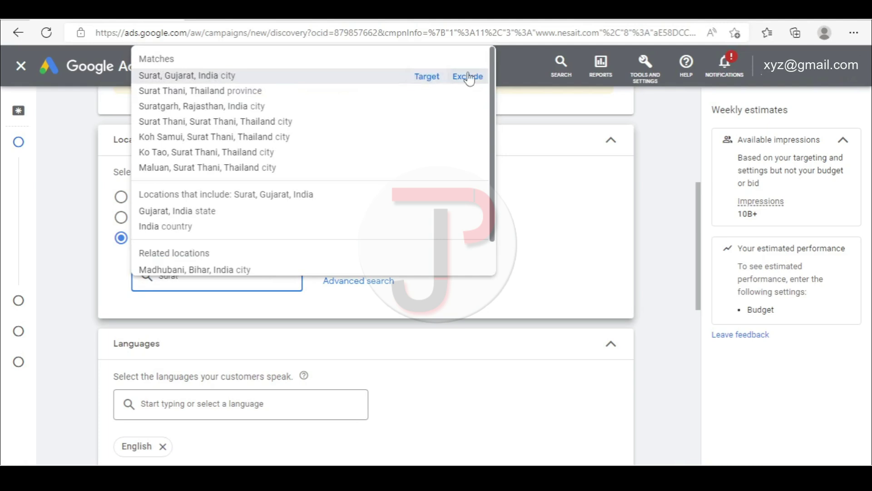
pyautogui.click(425, 77)
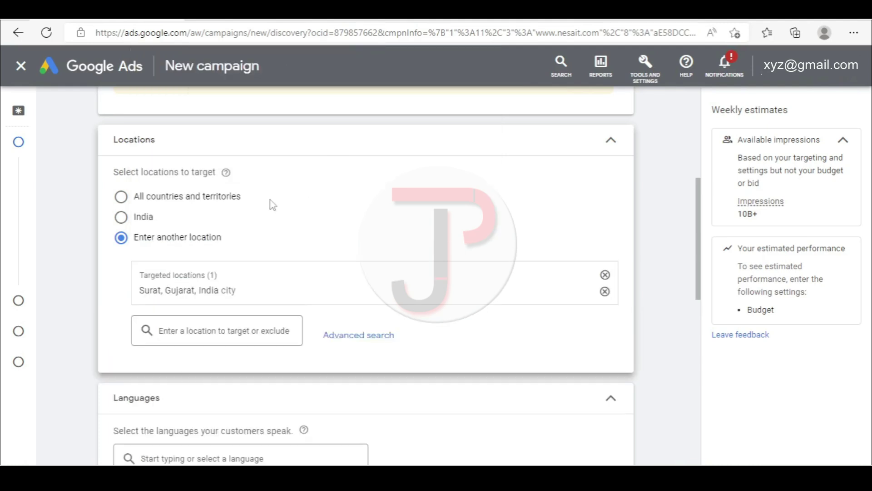
# Remove English from the campaign's languages so that all languages are targeted.
pyautogui.scroll(-3, 338, 249)
pyautogui.scroll(-3, 338, 250)
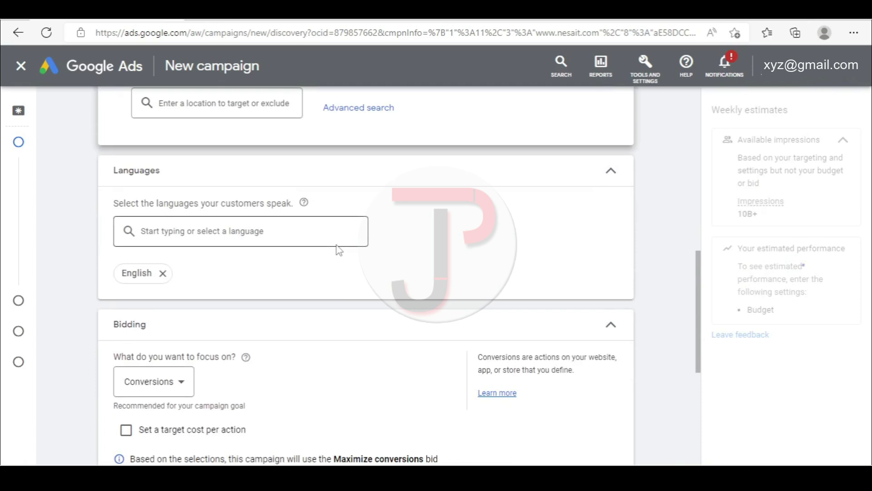
pyautogui.click(162, 274)
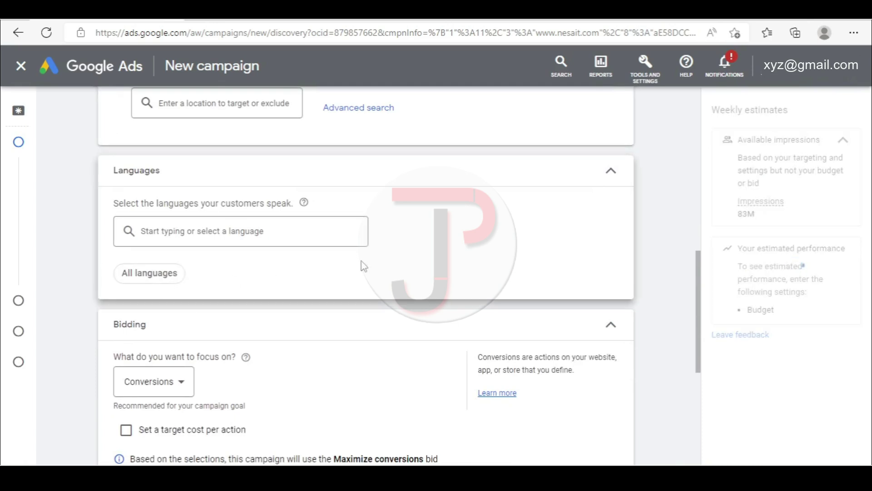
# Focus the bidding on Conversions and enable a target cost per action.
pyautogui.scroll(-3, 363, 266)
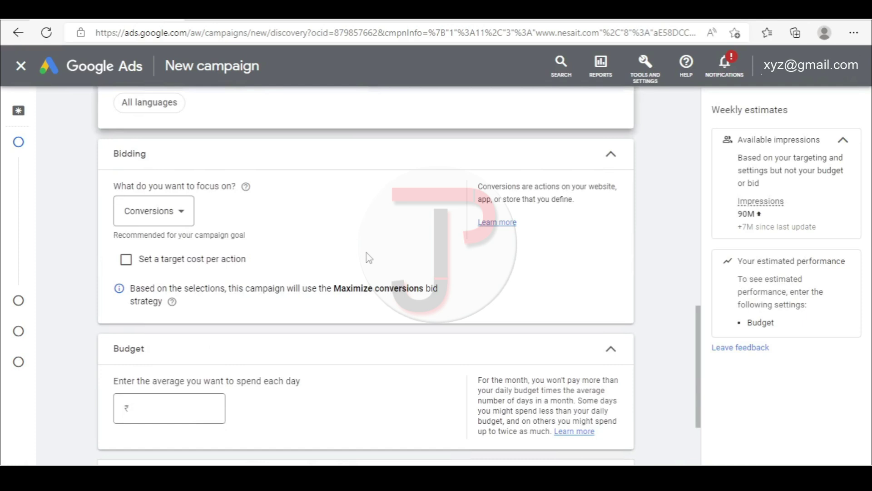
pyautogui.click(167, 221)
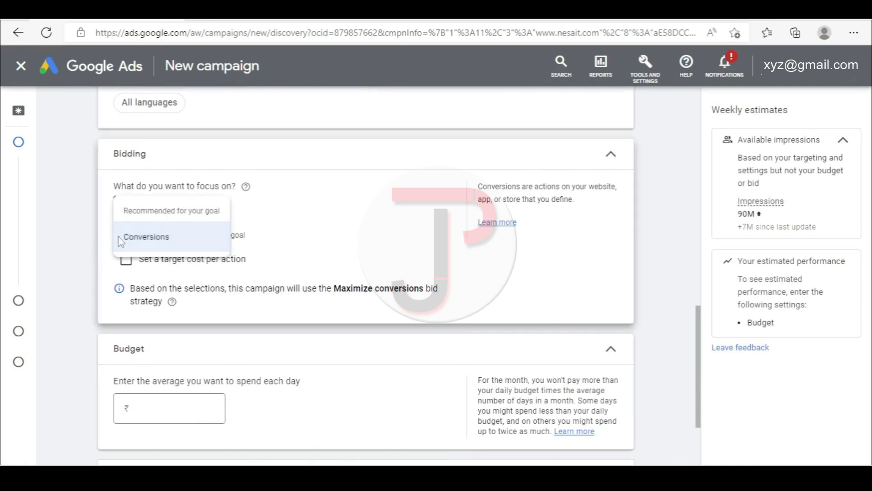
pyautogui.click(171, 237)
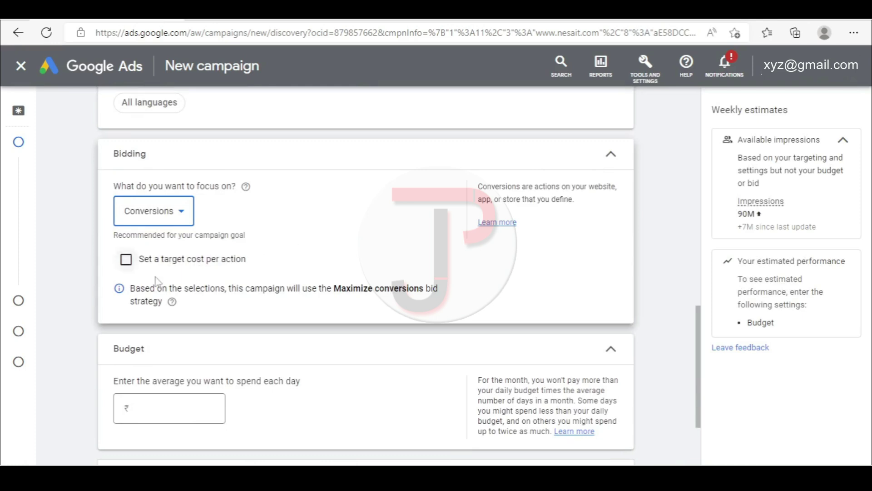
pyautogui.click(126, 260)
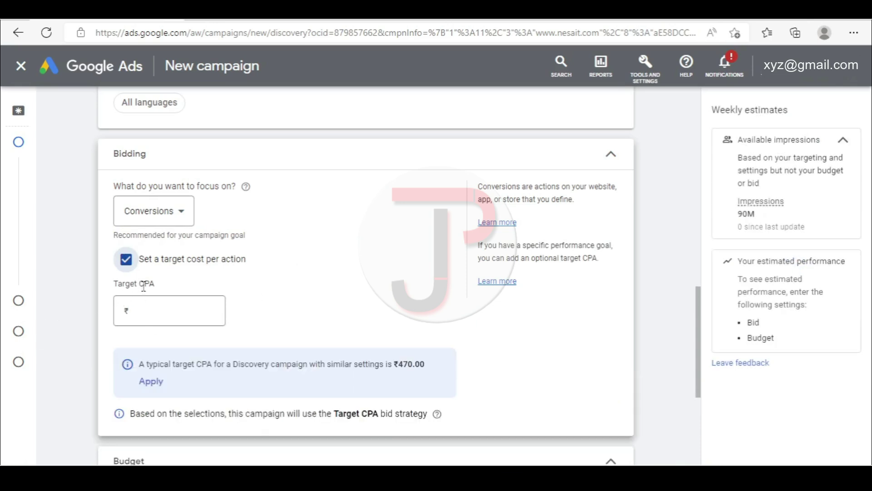
# Enter a target CPA of ₹50 and replace it with ₹470.
pyautogui.click(164, 311)
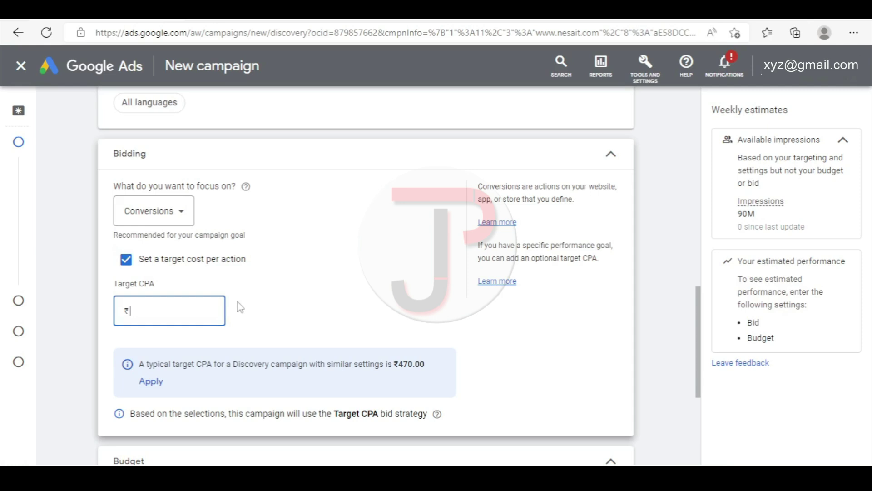
pyautogui.write('50')
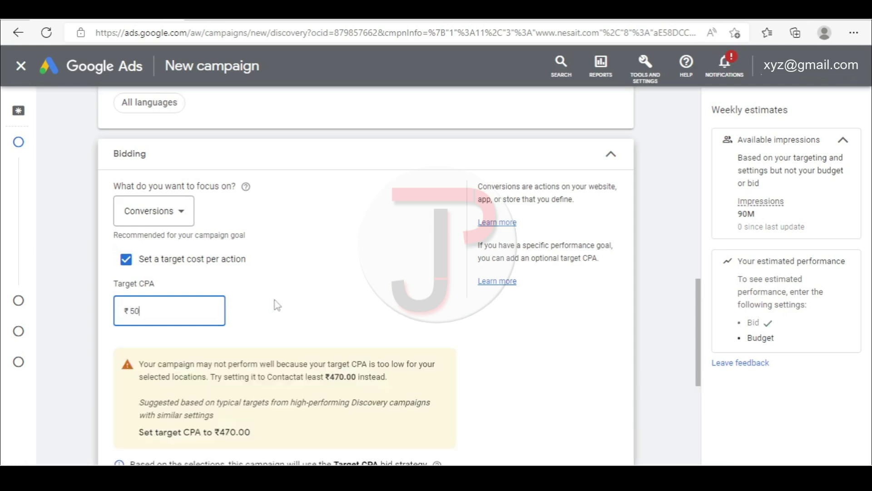
pyautogui.scroll(-1, 277, 305)
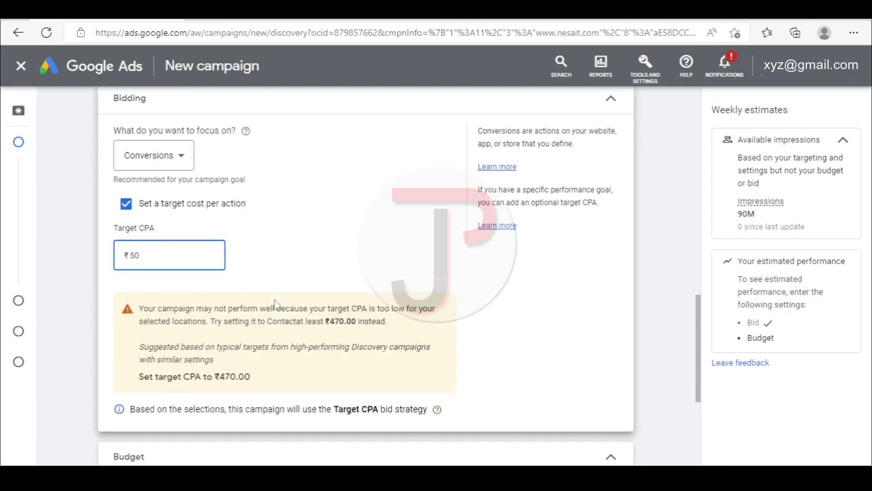
pyautogui.moveTo(149, 258); pyautogui.dragTo(84, 270)
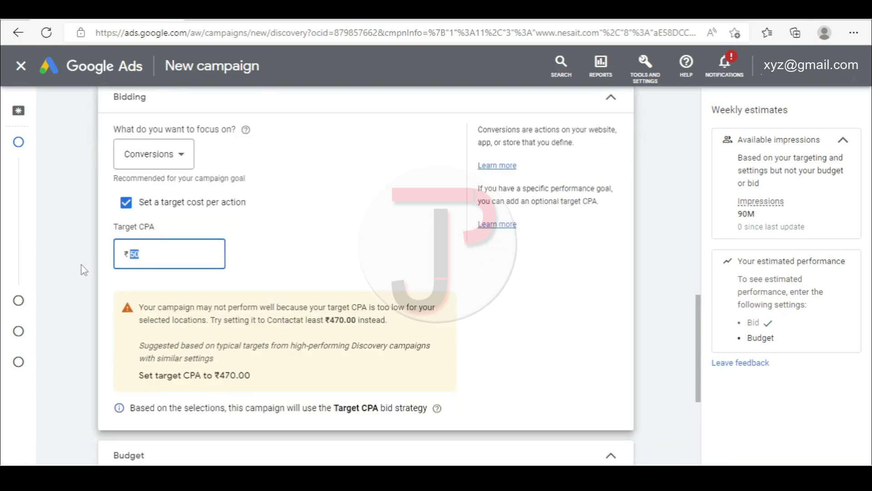
pyautogui.write('470')
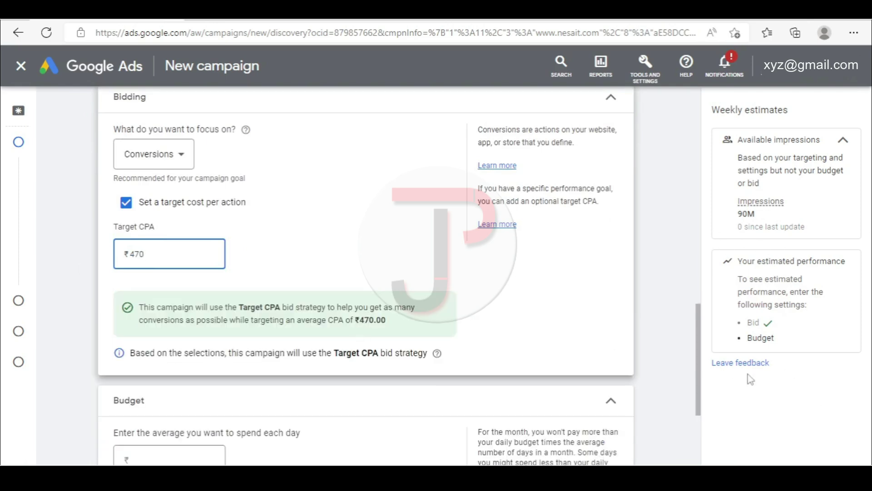
pyautogui.scroll(-3, 250, 320)
pyautogui.scroll(3, 248, 296)
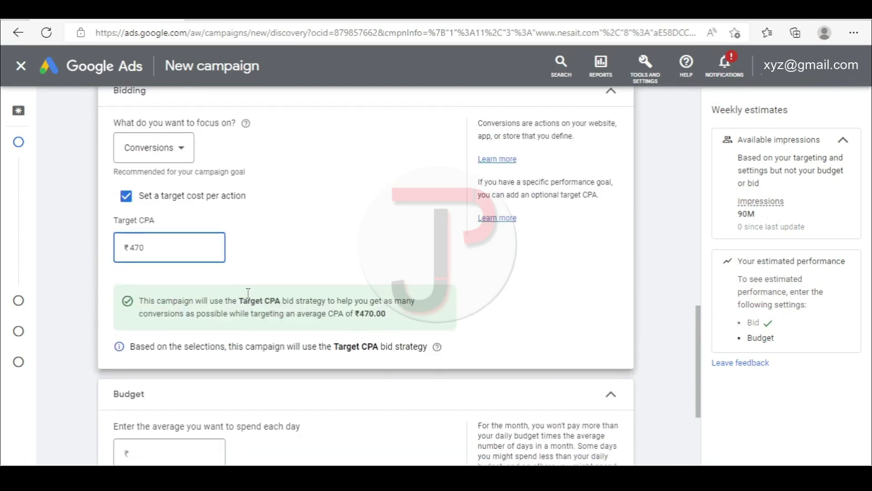
pyautogui.moveTo(139, 246)
# Set the campaign's average daily budget to ₹500.
pyautogui.scroll(-3, 291, 272)
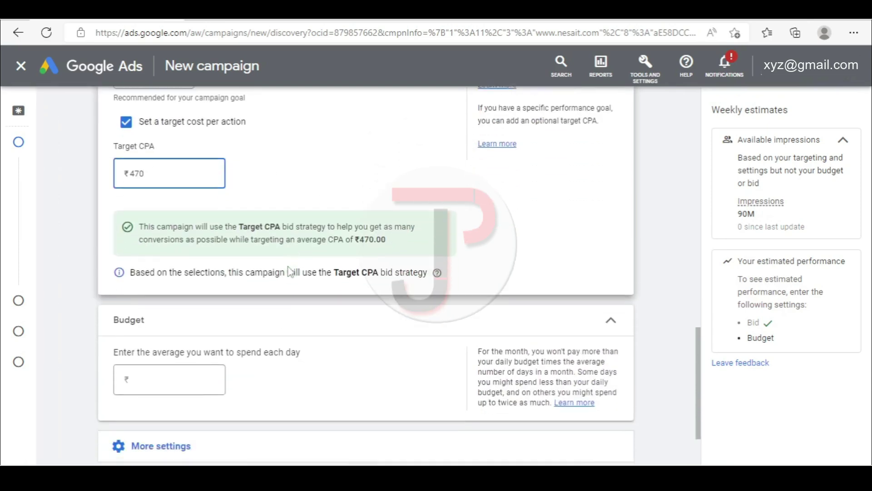
pyautogui.click(159, 355)
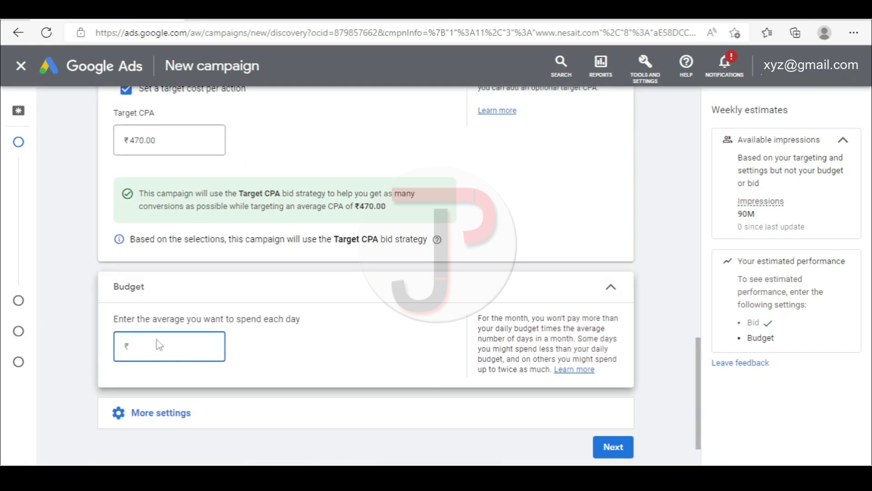
pyautogui.write('500')
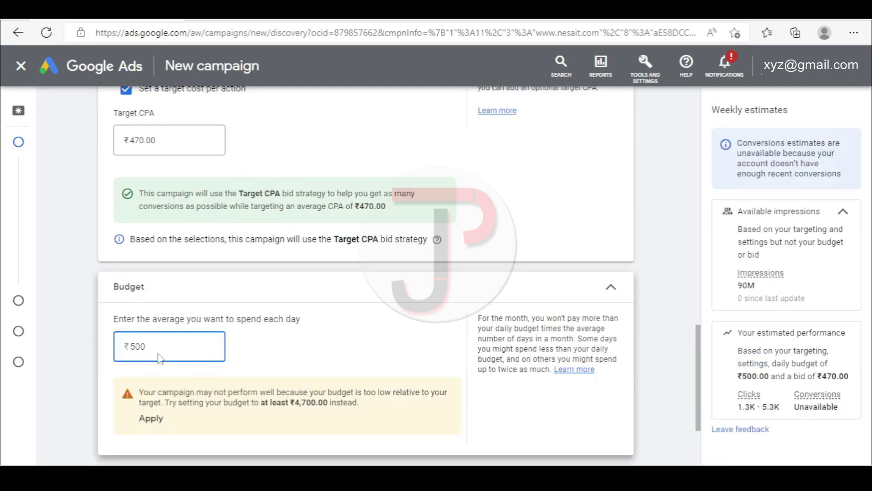
# Open the ad schedule, review its day options, and list the remaining additional campaign settings.
pyautogui.scroll(-3, 254, 334)
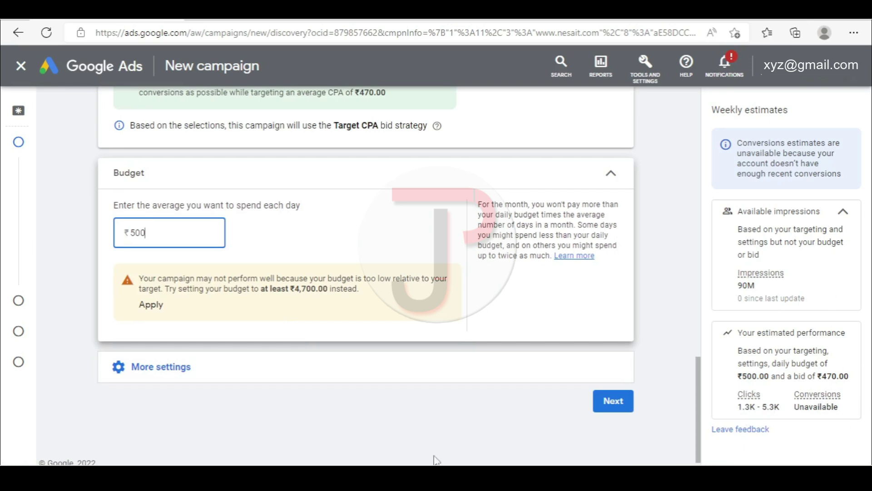
pyautogui.scroll(-1, 414, 380)
pyautogui.click(142, 372)
pyautogui.scroll(-3, 346, 338)
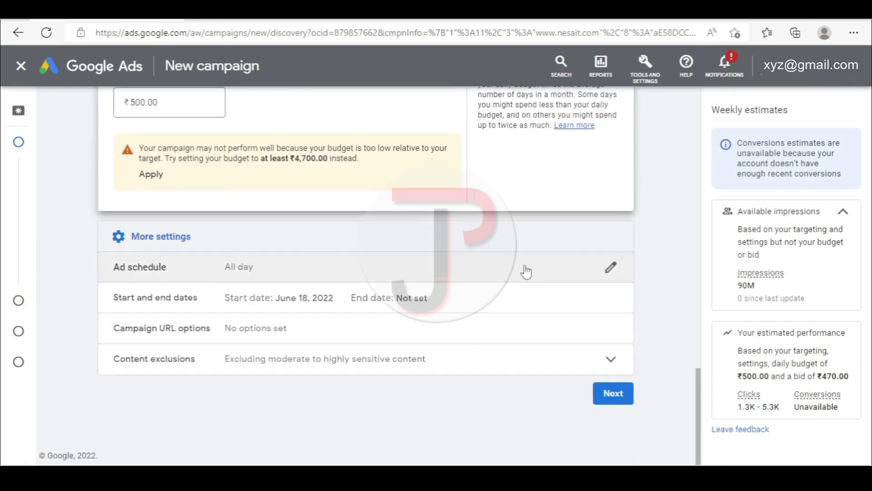
pyautogui.click(613, 270)
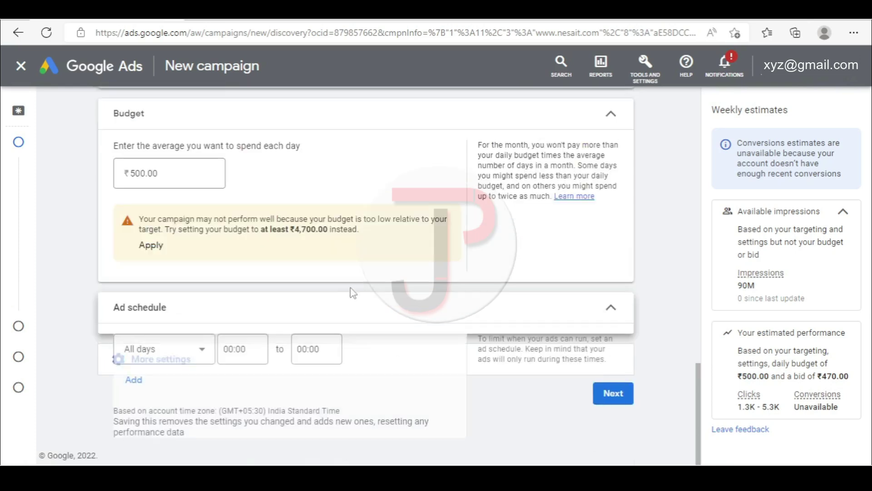
pyautogui.click(198, 236)
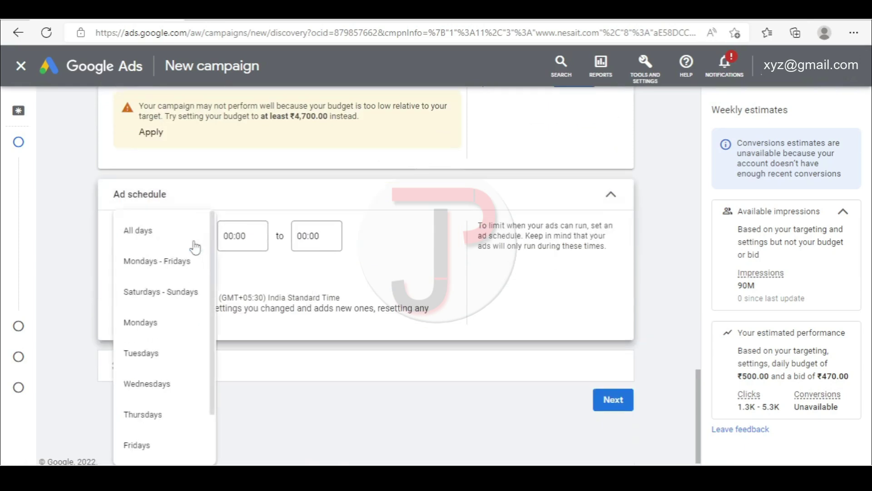
pyautogui.scroll(-2, 165, 268)
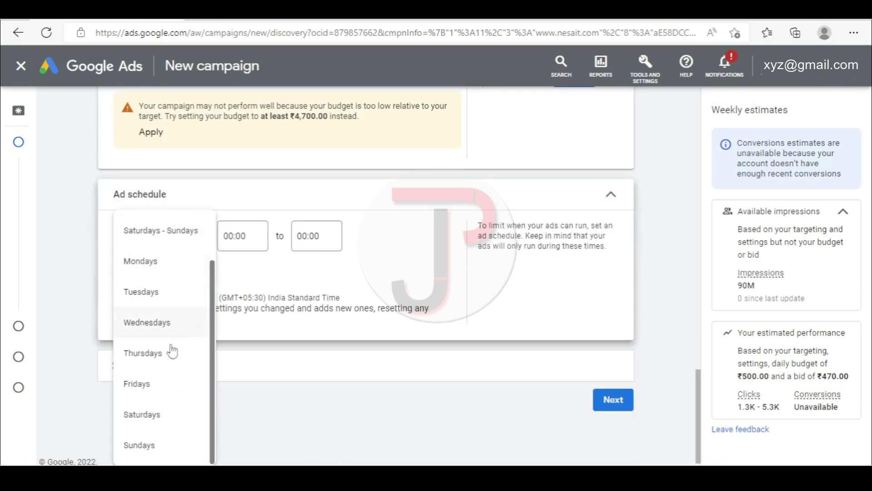
pyautogui.click(271, 279)
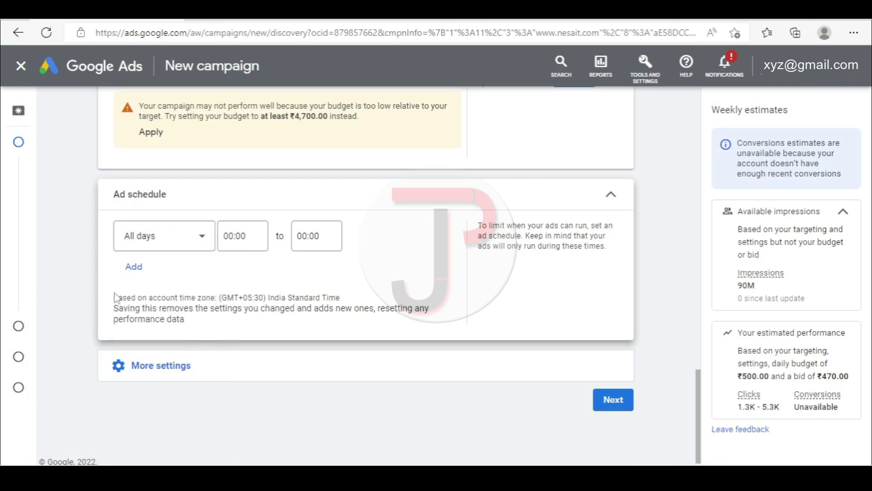
pyautogui.click(149, 365)
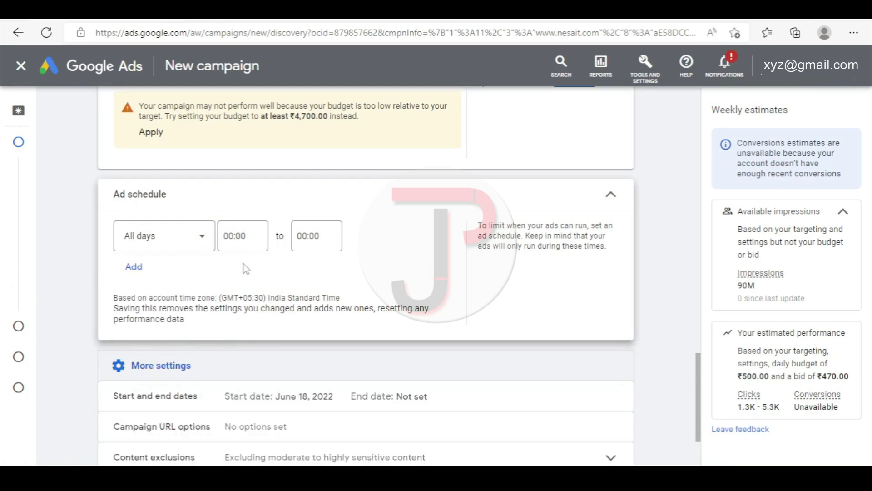
# Review the campaign URL options and the content exclusions among the additional campaign settings.
pyautogui.scroll(-3, 310, 267)
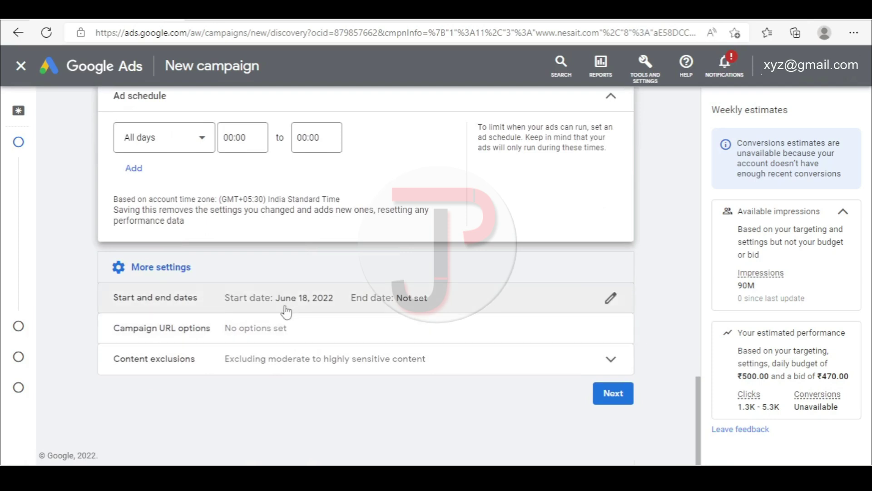
pyautogui.click(279, 336)
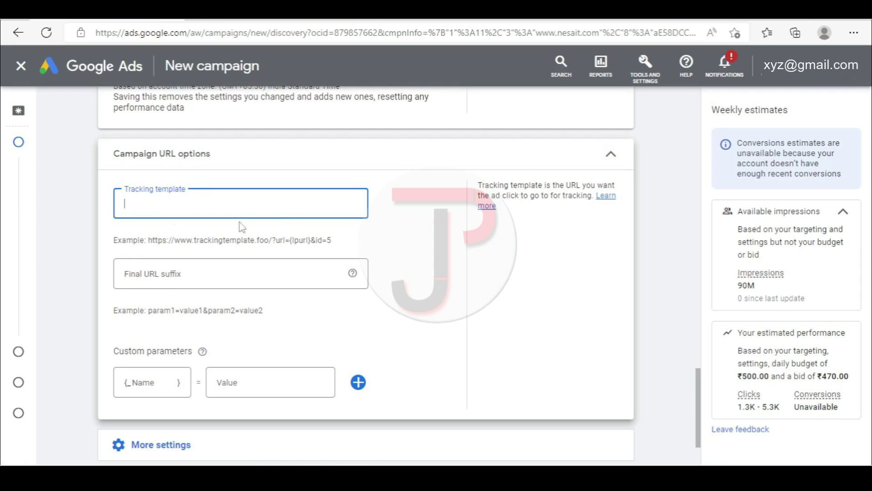
pyautogui.scroll(-2, 216, 209)
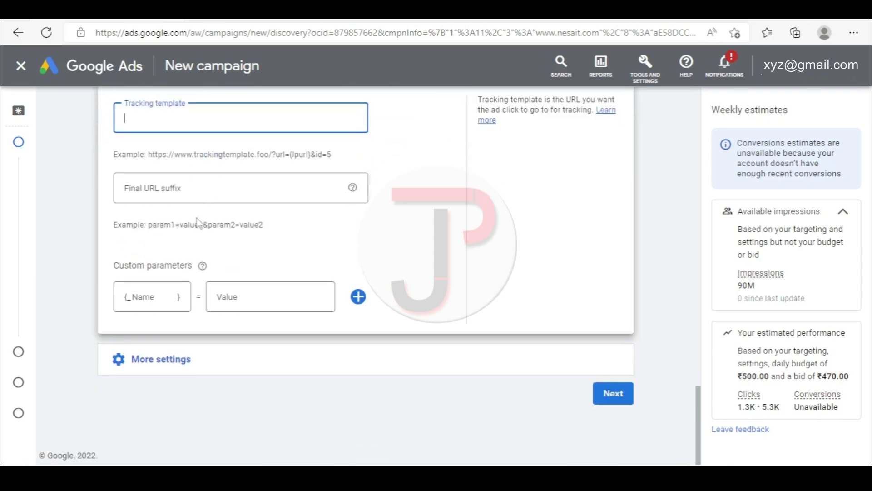
pyautogui.click(214, 351)
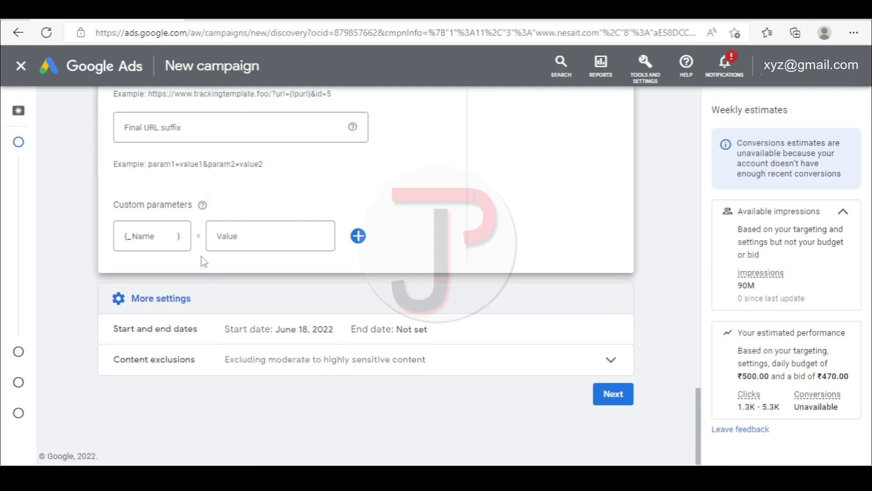
pyautogui.click(209, 365)
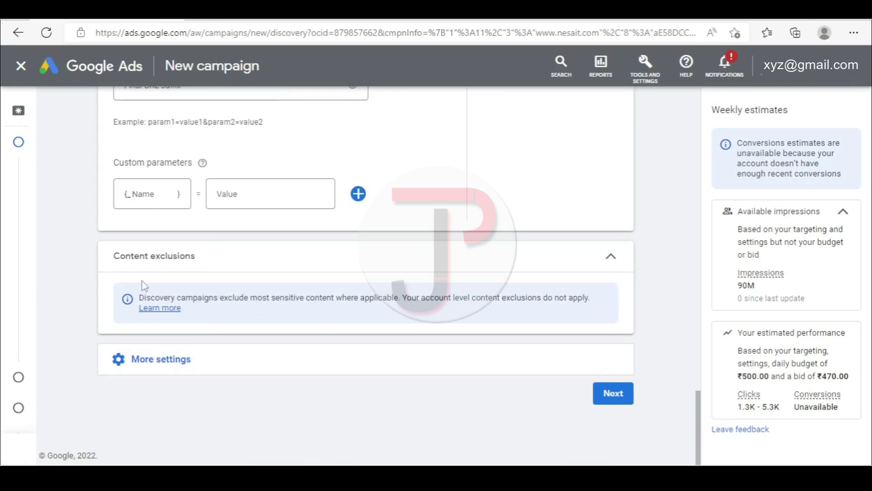
# Continue to the targeting settings and start a new audience named "Gmail 1".
pyautogui.click(613, 395)
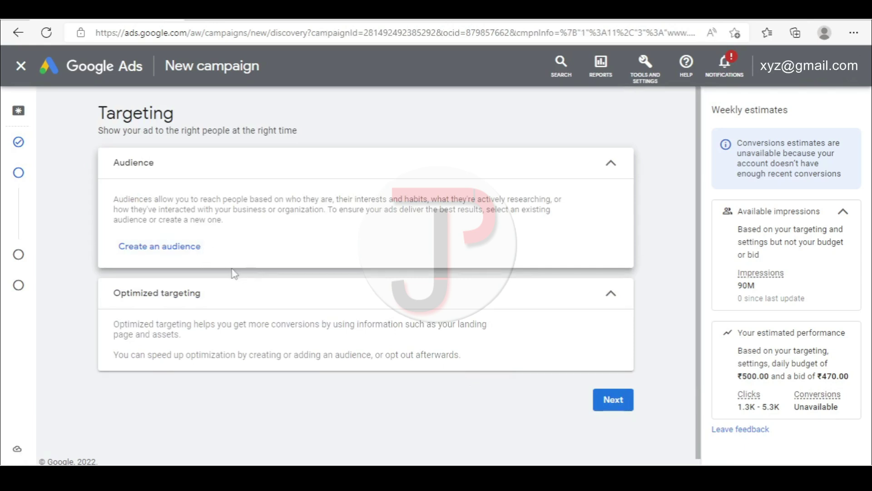
pyautogui.click(176, 252)
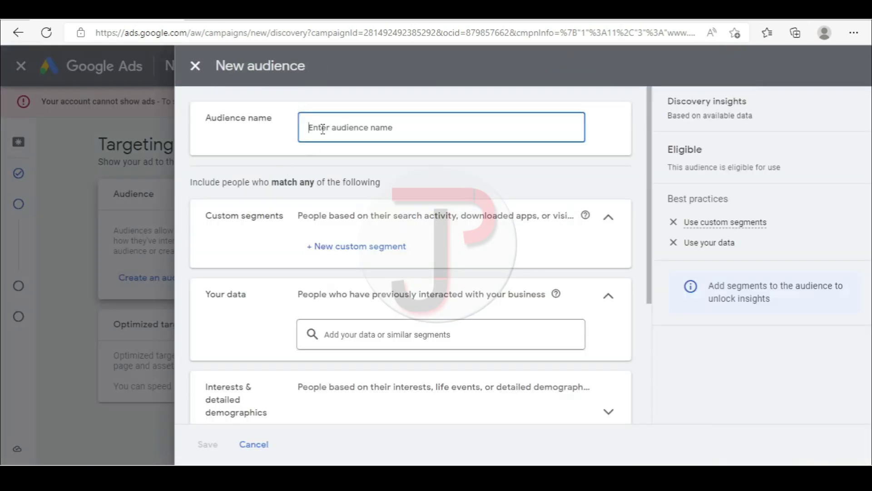
pyautogui.write('Gmail 1')
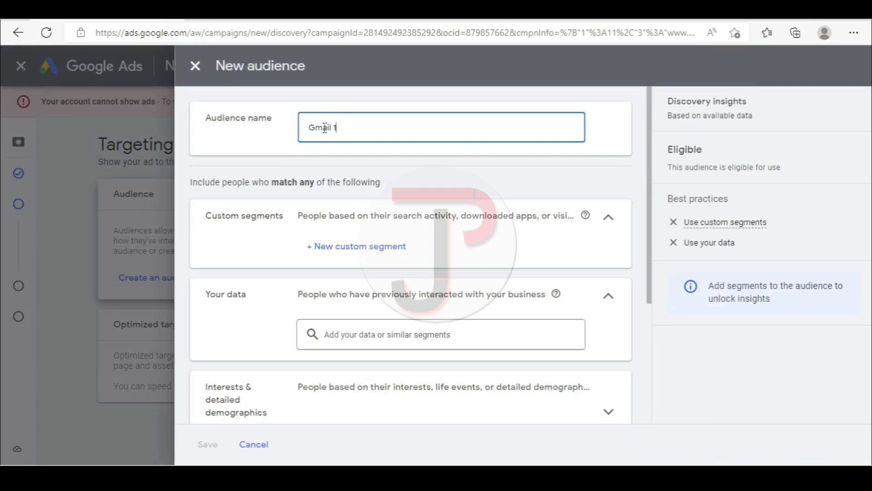
# Start a new custom segment named "gmail seg_1" that includes people with any of the given interests or purchase intentions.
pyautogui.scroll(-1, 390, 248)
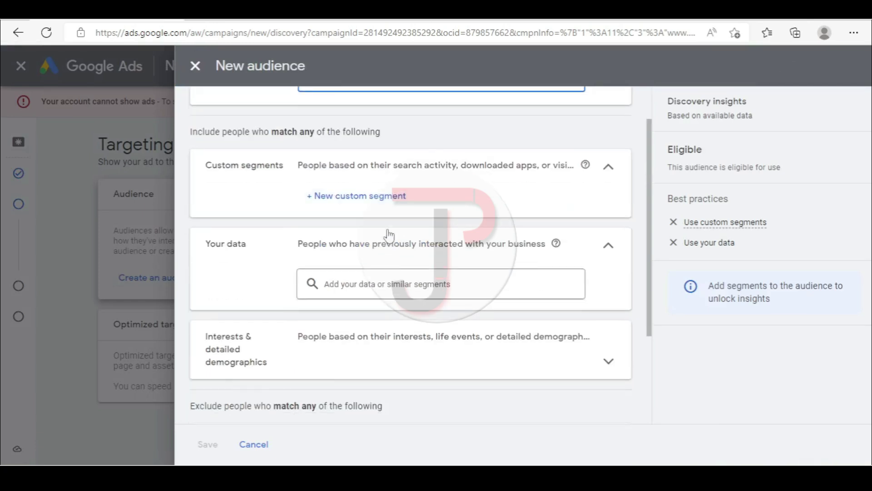
pyautogui.click(362, 197)
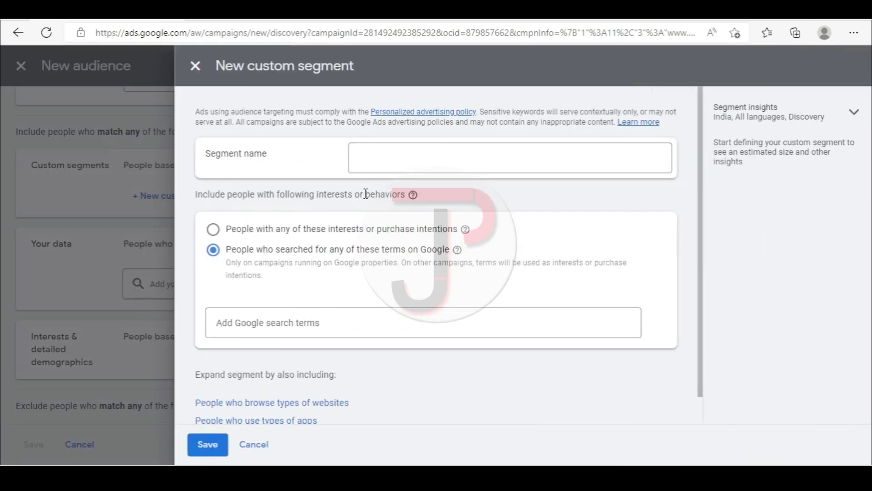
pyautogui.click(572, 159)
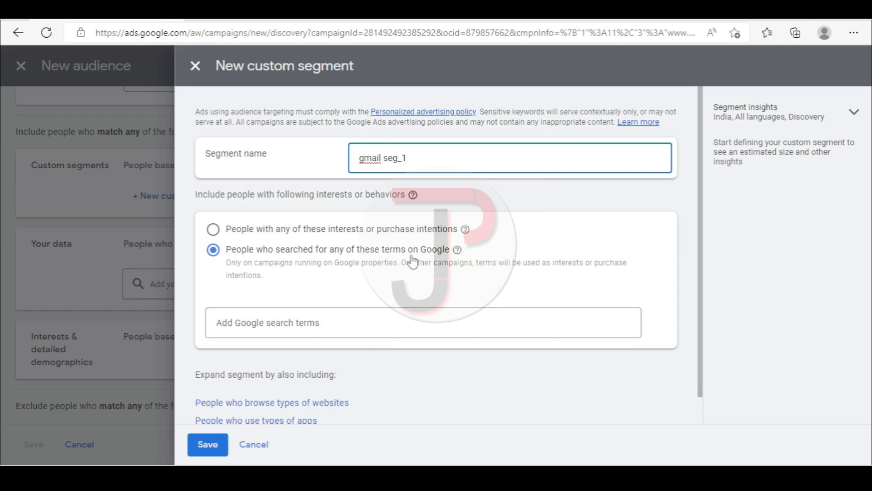
pyautogui.click(327, 230)
# Look up interest ideas for "antivirus" and add "best free antivirus software for pc windows 10" to the segment.
pyautogui.click(350, 319)
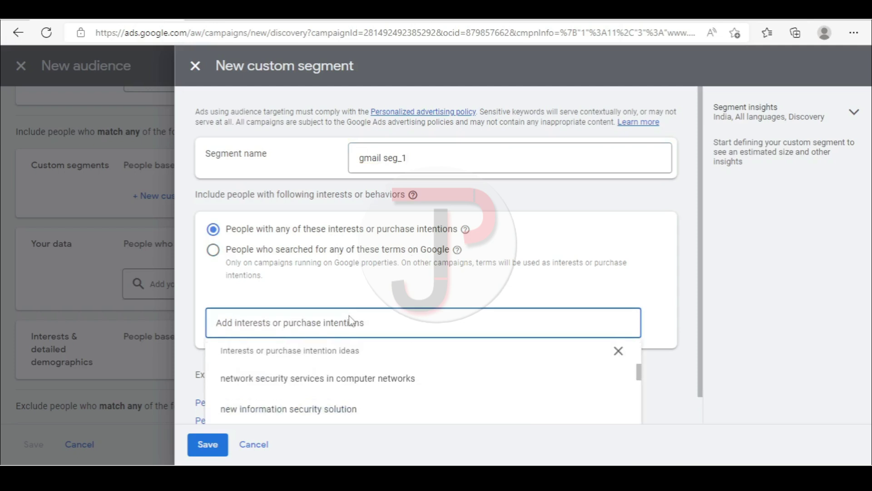
pyautogui.write('anti')
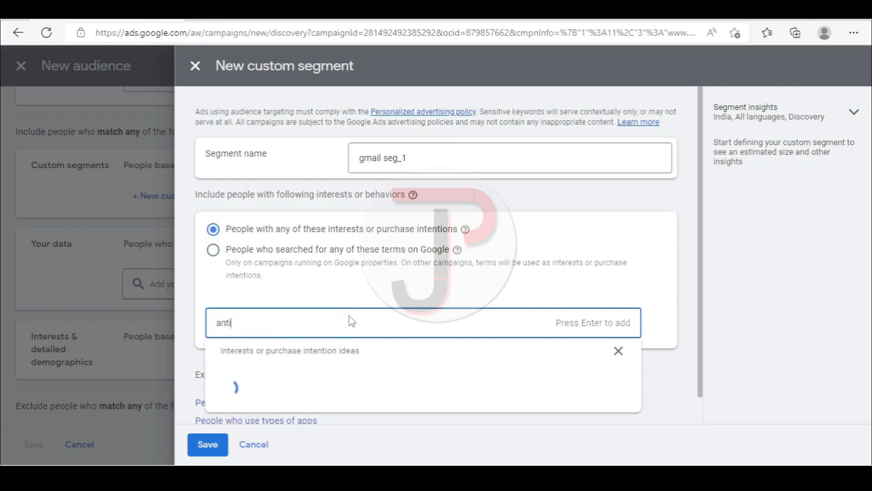
pyautogui.write('virus')
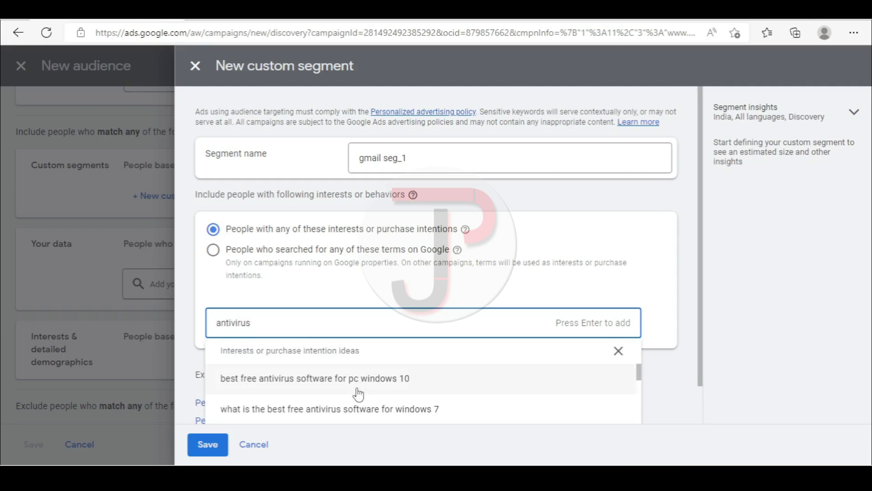
pyautogui.click(408, 380)
# Add the interests "what is the best free antivirus software for windows 7", "good free virus protection software" and "best free antivirus programs for windows 10".
pyautogui.scroll(-2, 598, 285)
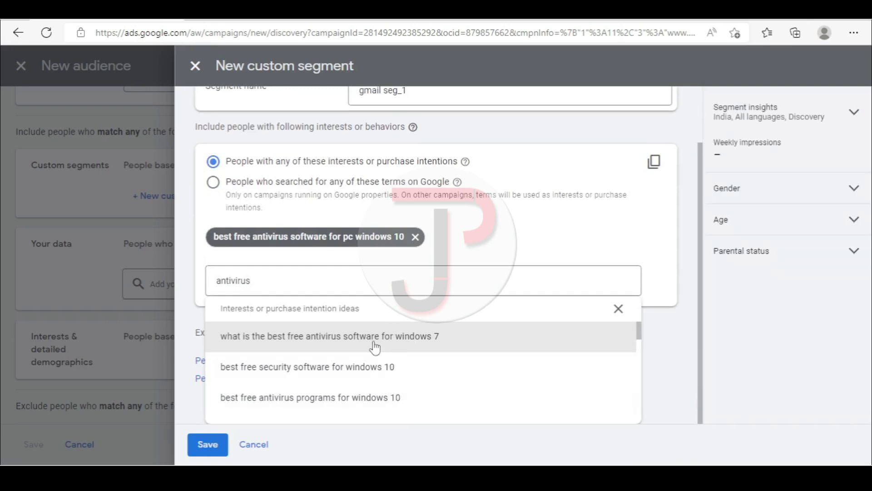
pyautogui.click(390, 330)
pyautogui.scroll(-1, 352, 405)
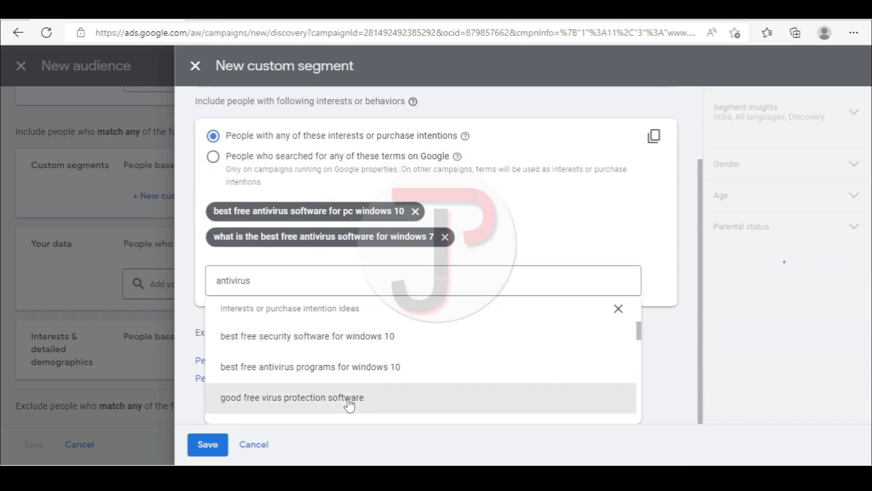
pyautogui.click(351, 404)
pyautogui.click(338, 354)
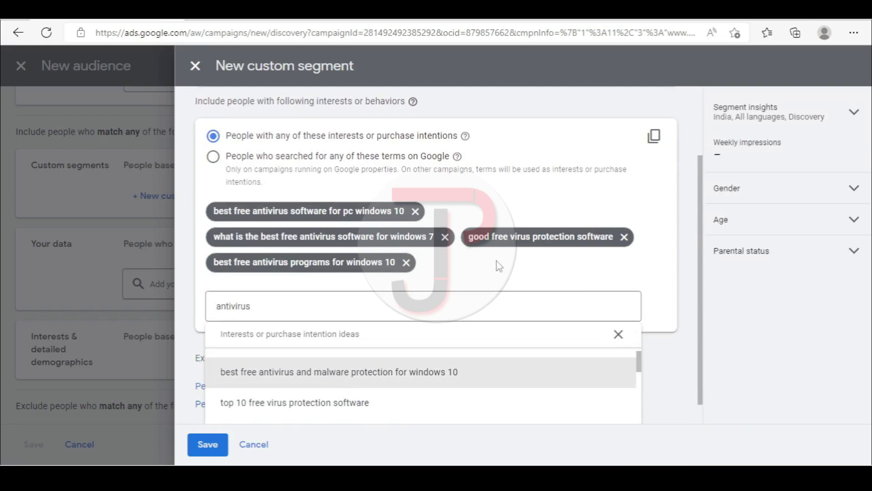
pyautogui.click(487, 274)
# Open the segment's expansion options for similar websites and apps, leave them empty, and save the custom segment.
pyautogui.scroll(-1, 427, 304)
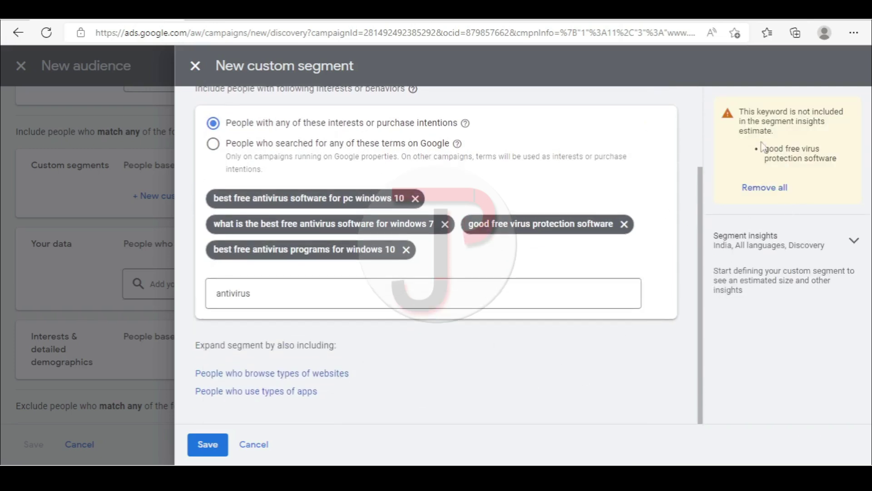
pyautogui.click(259, 377)
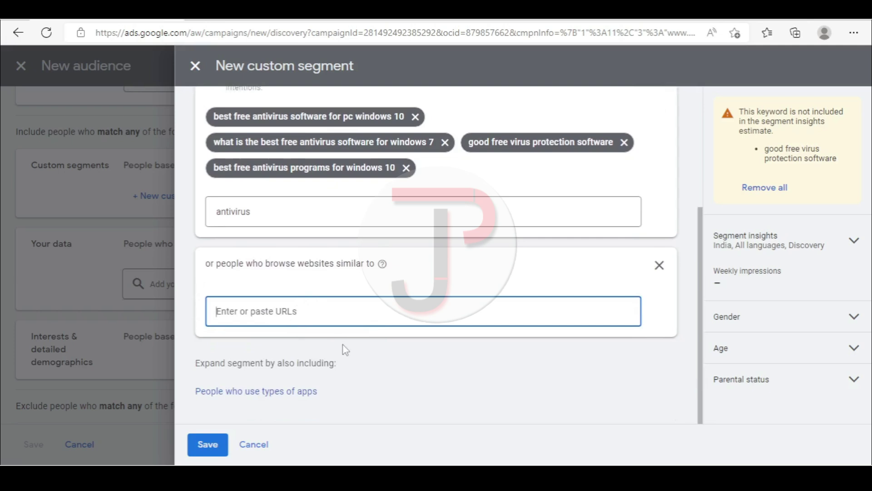
pyautogui.click(262, 392)
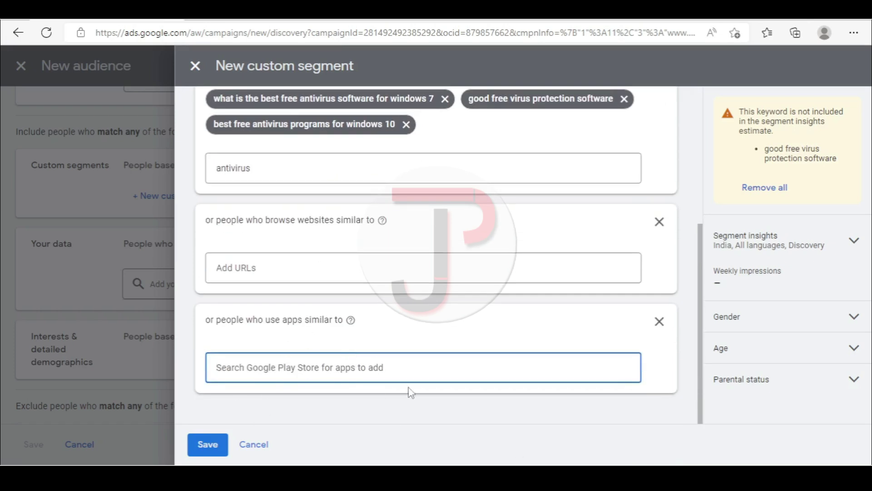
pyautogui.scroll(5, 368, 217)
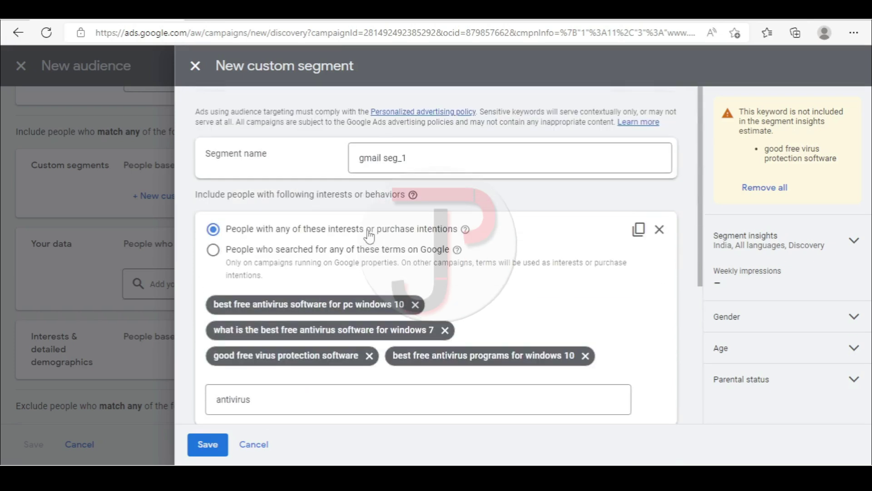
pyautogui.click(207, 445)
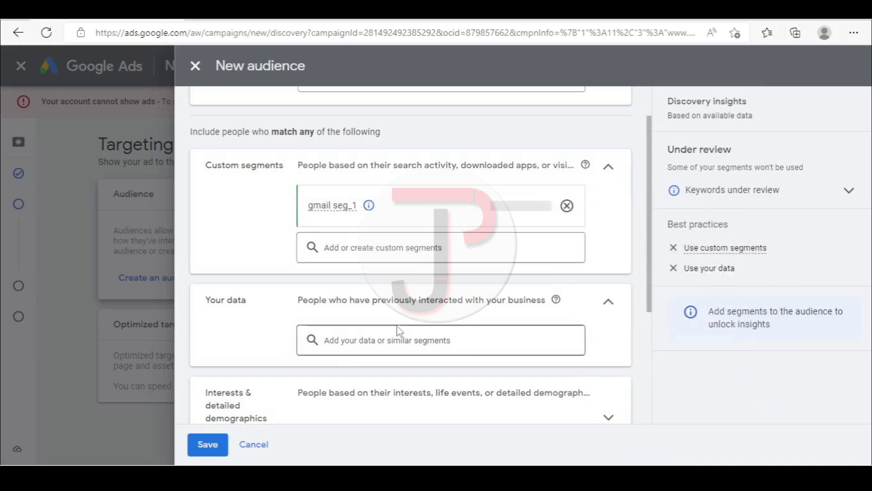
# Open the audience's interests and detailed demographics and review the suggested segments.
pyautogui.scroll(-2, 393, 320)
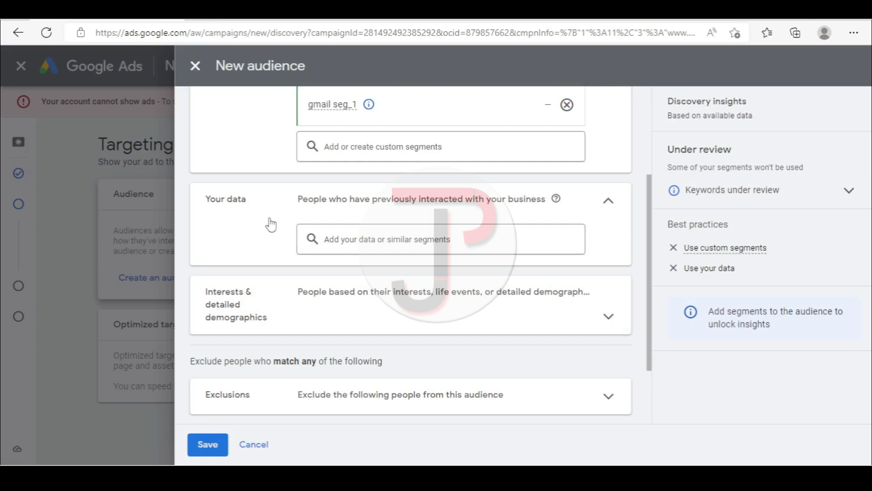
pyautogui.scroll(-2, 430, 250)
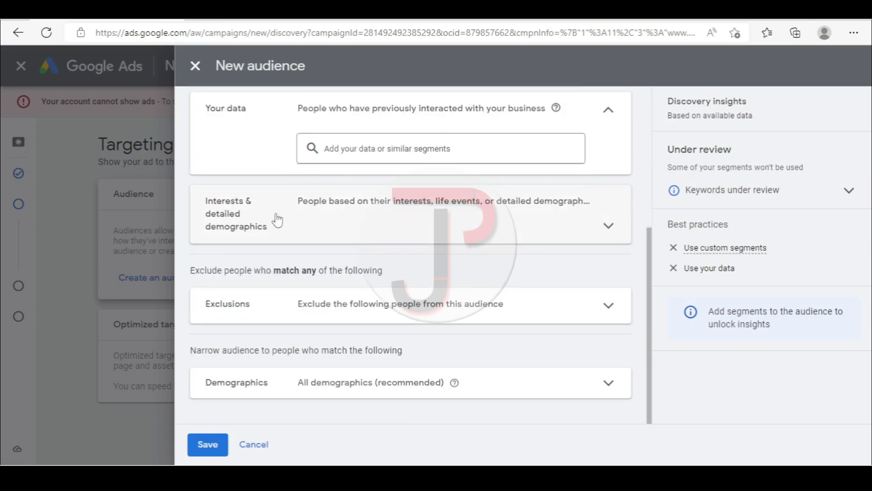
pyautogui.click(373, 220)
pyautogui.click(375, 271)
pyautogui.scroll(-1, 391, 272)
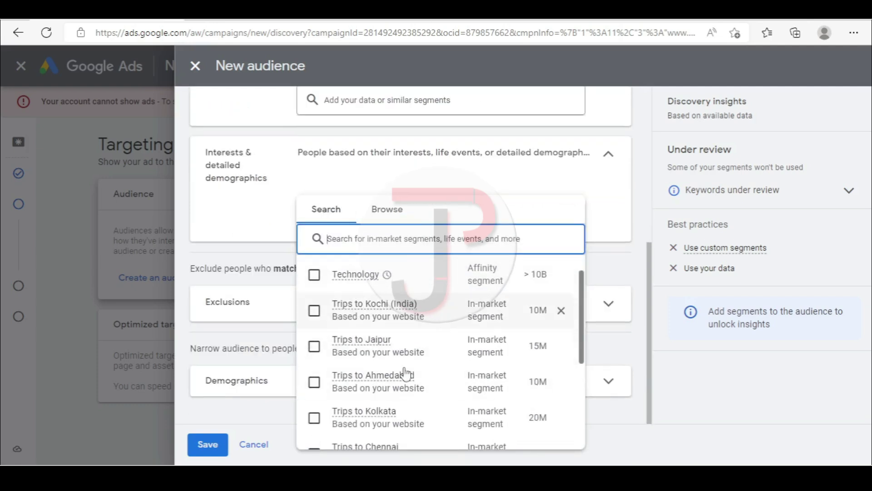
pyautogui.moveTo(377, 318)
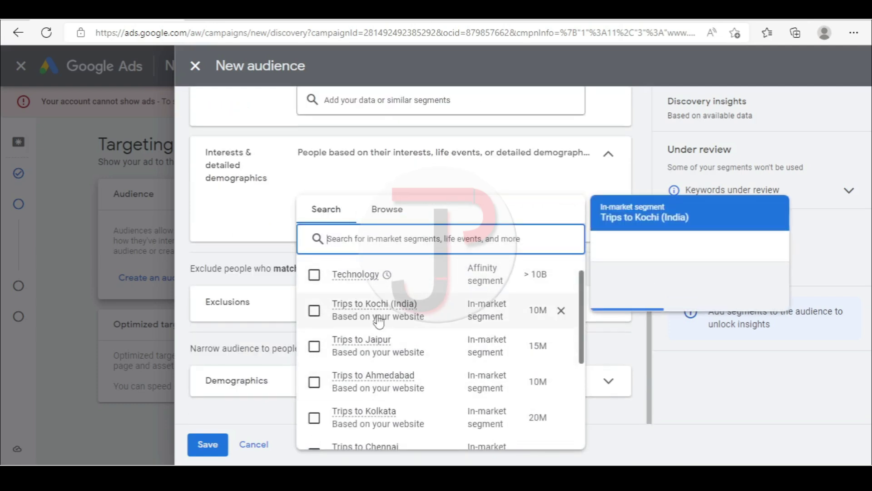
# Browse the in-market and affinity segment categories for the audience and close the list without selecting any.
pyautogui.click(392, 224)
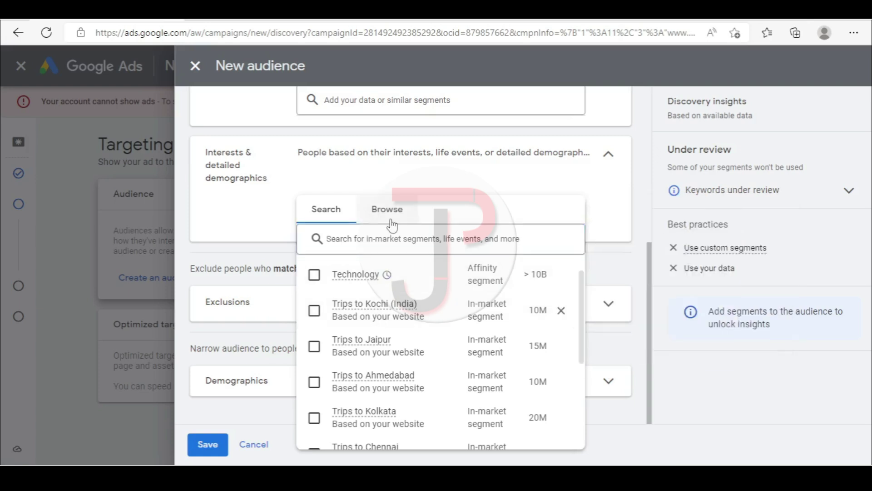
pyautogui.click(380, 218)
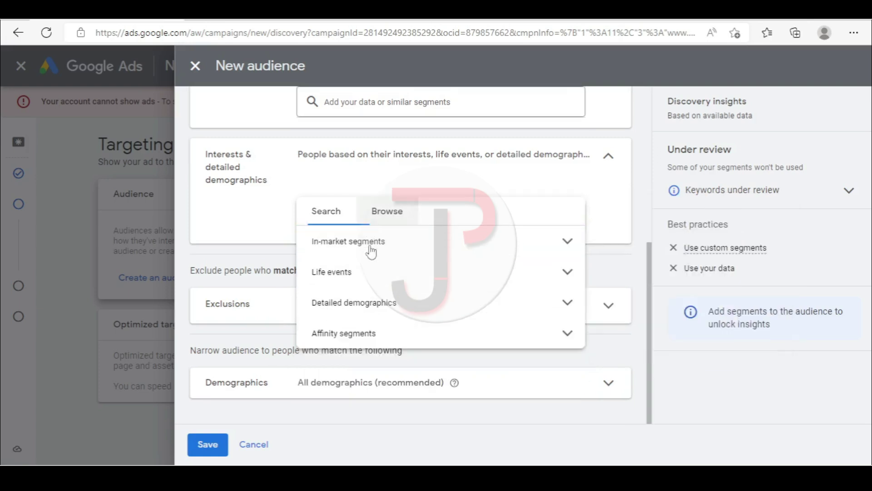
pyautogui.click(569, 242)
pyautogui.click(560, 242)
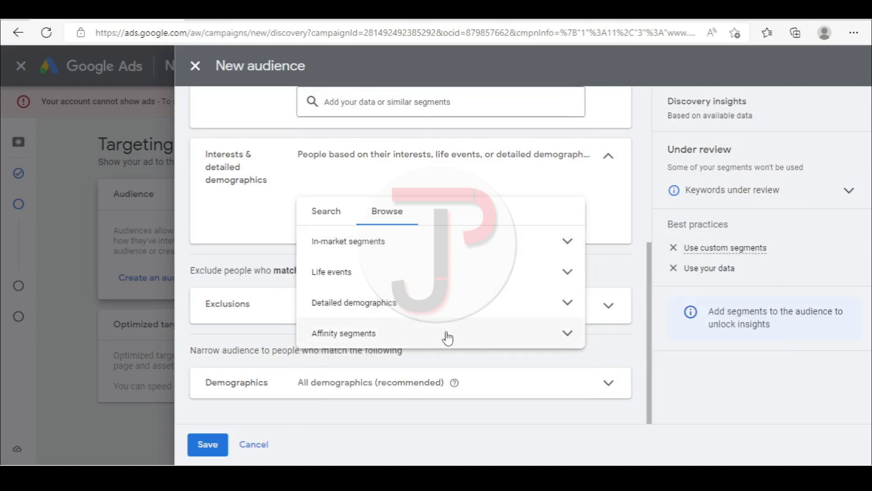
pyautogui.click(568, 334)
pyautogui.scroll(-3, 415, 386)
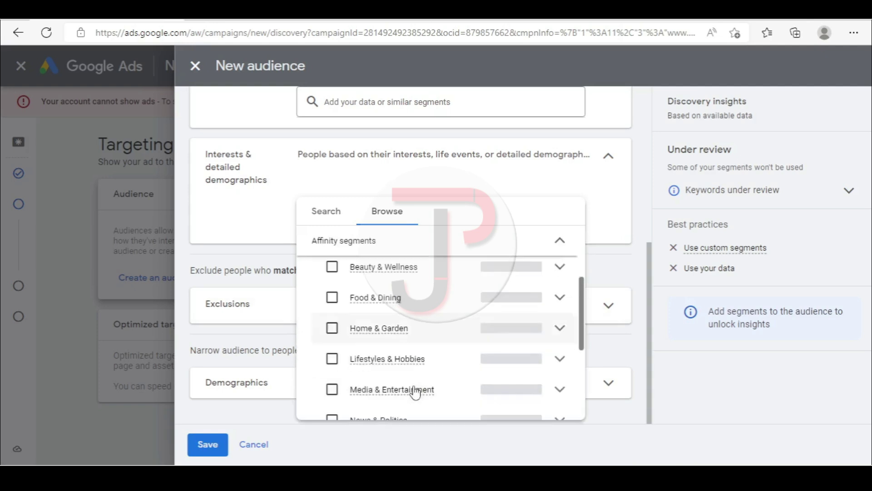
pyautogui.scroll(-3, 430, 374)
pyautogui.scroll(2, 541, 347)
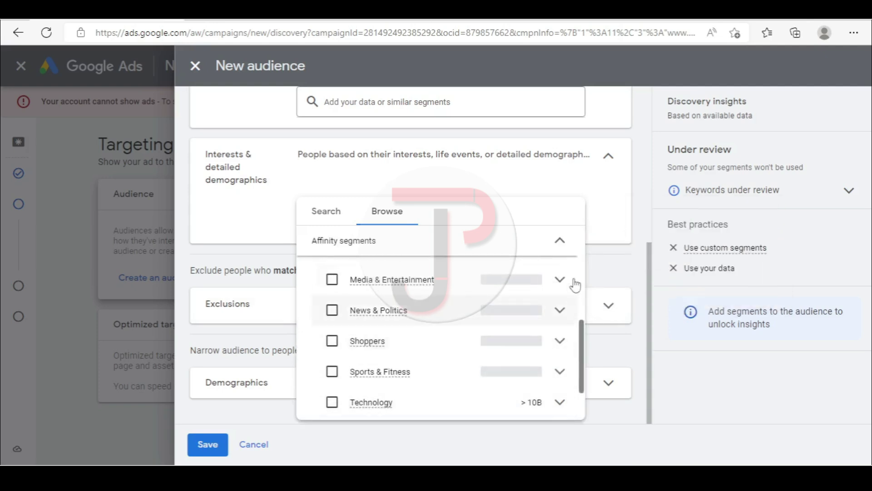
pyautogui.click(560, 241)
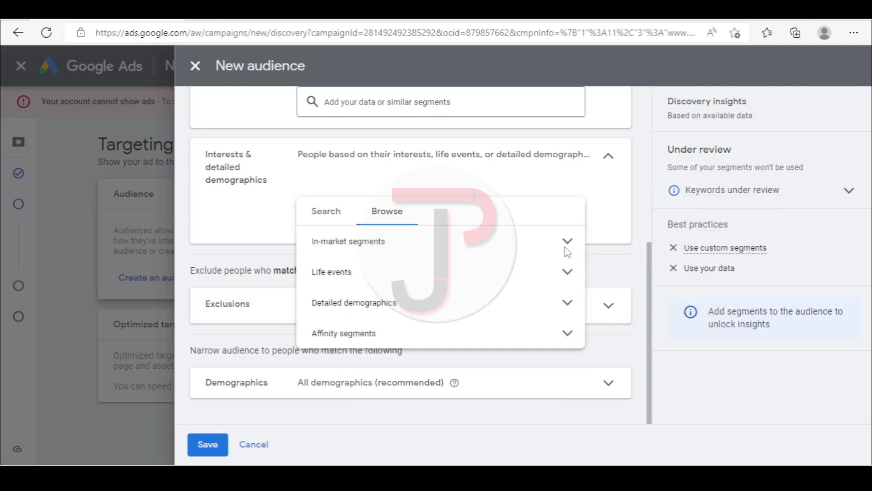
pyautogui.click(207, 247)
# Review the audience's exclusion options and expand the gender and age demographics.
pyautogui.click(507, 313)
pyautogui.scroll(-1, 469, 300)
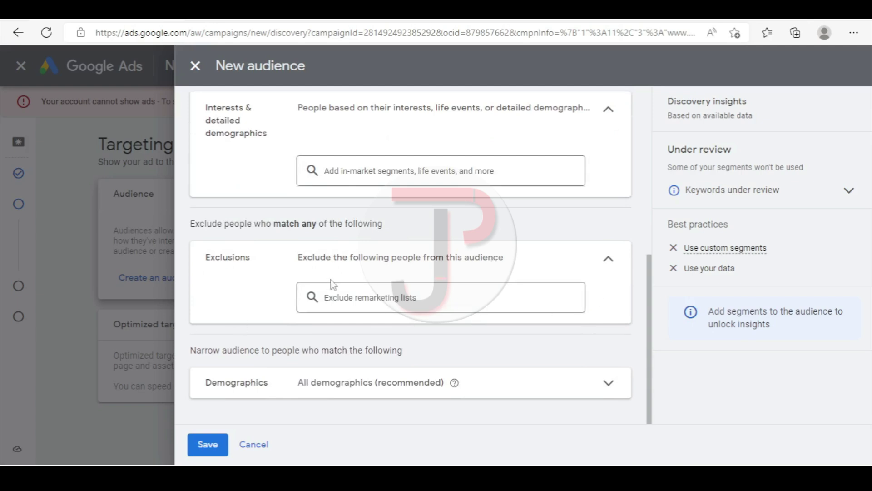
pyautogui.click(493, 264)
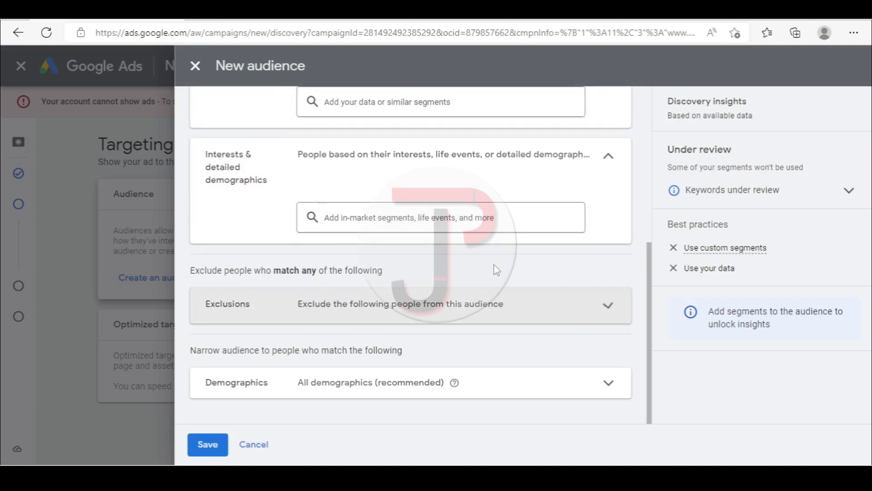
pyautogui.click(511, 388)
pyautogui.scroll(-3, 513, 384)
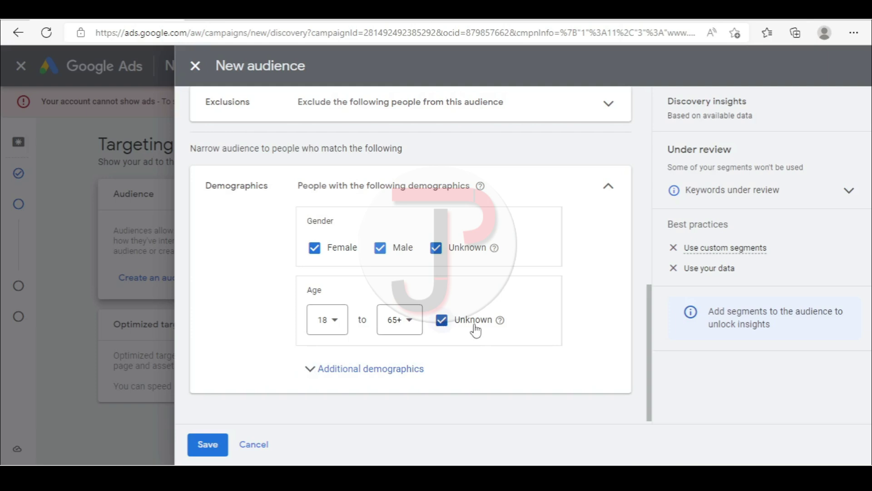
# Set the audience's upper age limit to 44 and restore it to 65+.
pyautogui.click(390, 324)
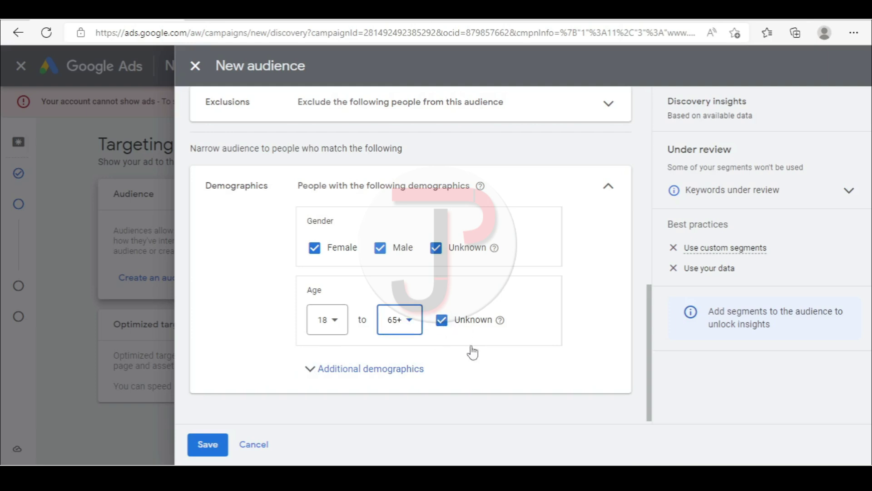
pyautogui.click(403, 227)
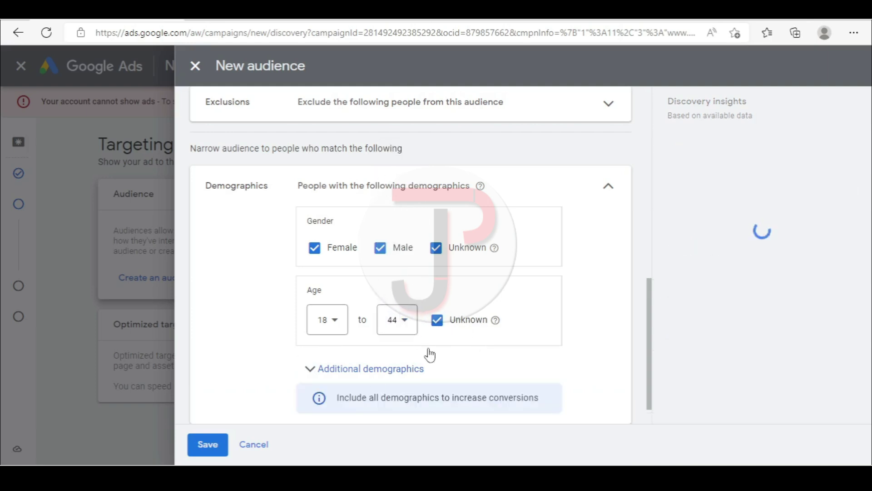
pyautogui.click(403, 288)
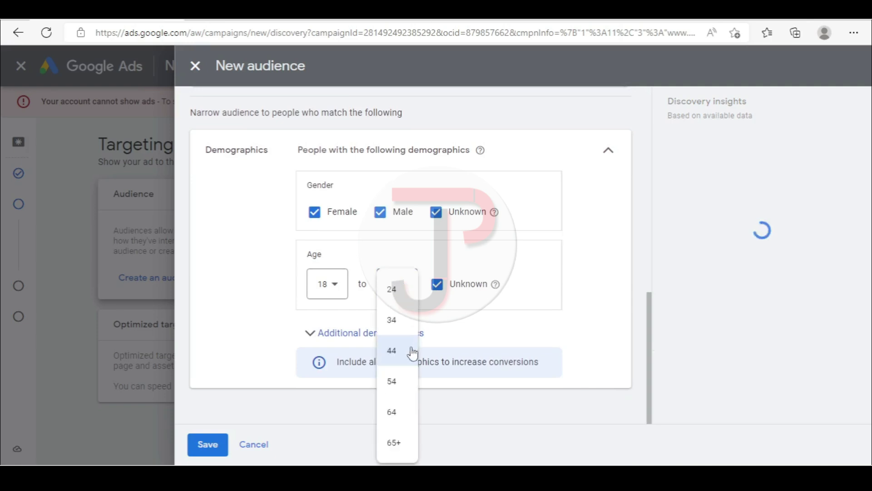
pyautogui.click(403, 448)
# Expand the additional demographics, review parental status and household income, and save the new audience.
pyautogui.click(411, 366)
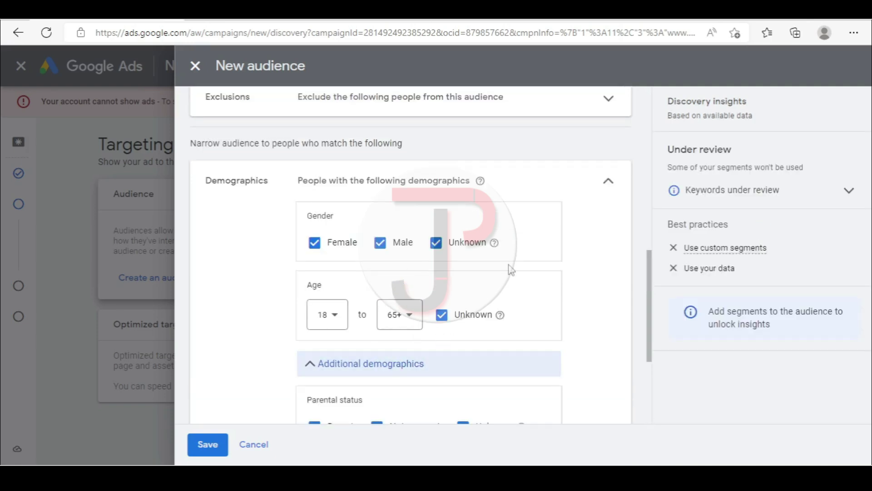
pyautogui.scroll(-4, 427, 278)
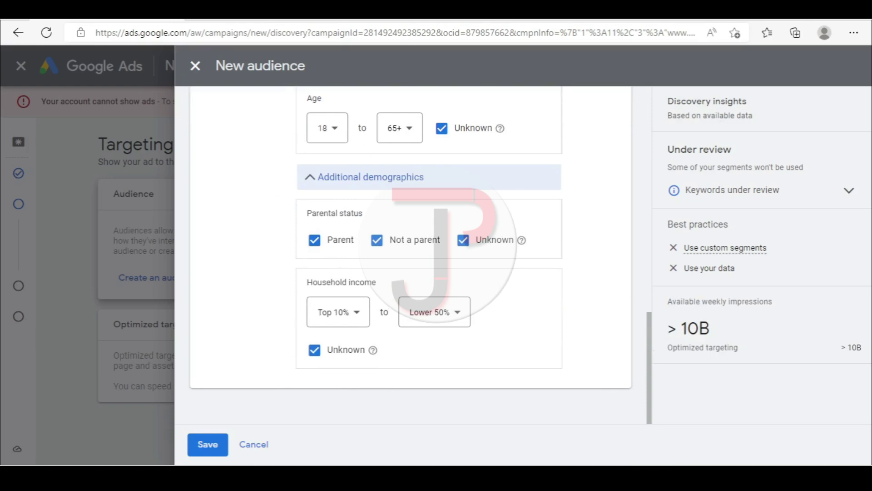
pyautogui.scroll(6, 328, 273)
pyautogui.scroll(-5, 263, 239)
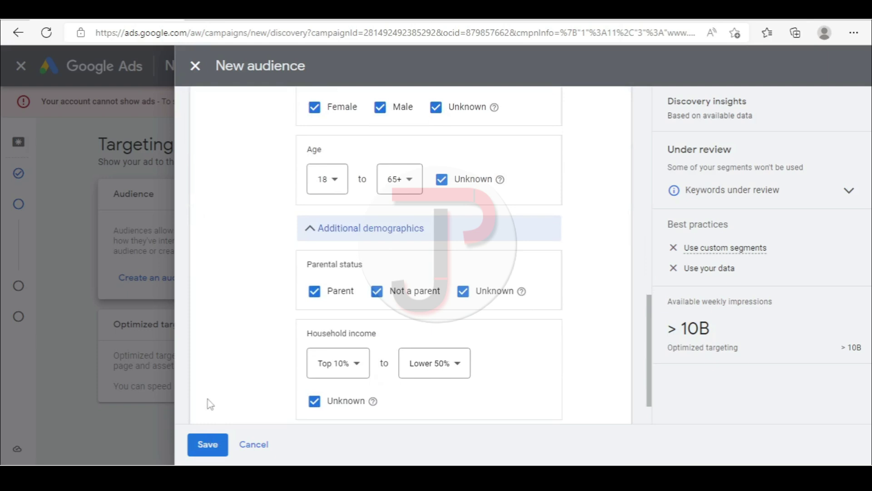
pyautogui.click(215, 445)
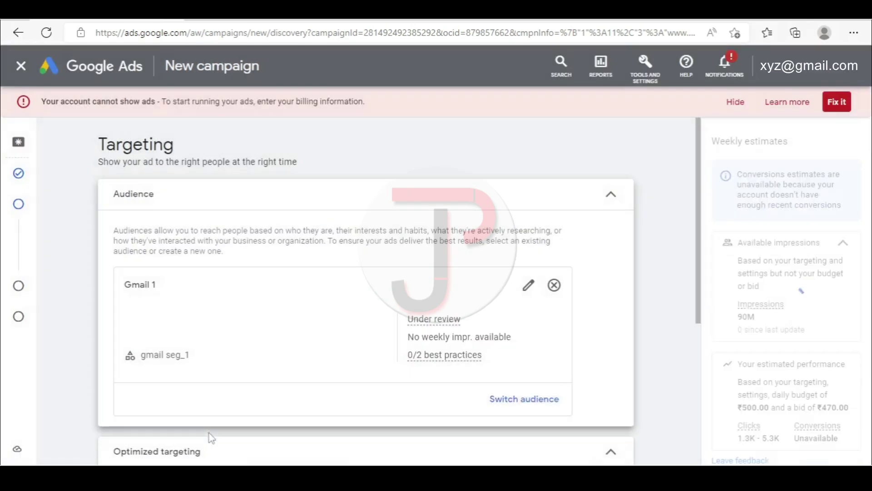
# Hide the billing alert, keep optimized targeting enabled, and continue from the targeting settings to ad creation.
pyautogui.scroll(-3, 296, 245)
pyautogui.scroll(2, 268, 253)
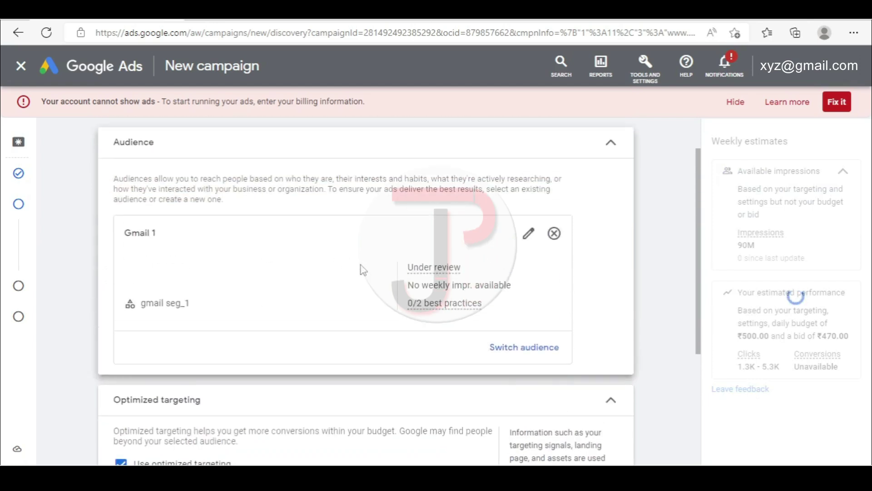
pyautogui.click(735, 102)
pyautogui.scroll(2, 409, 243)
pyautogui.click(608, 169)
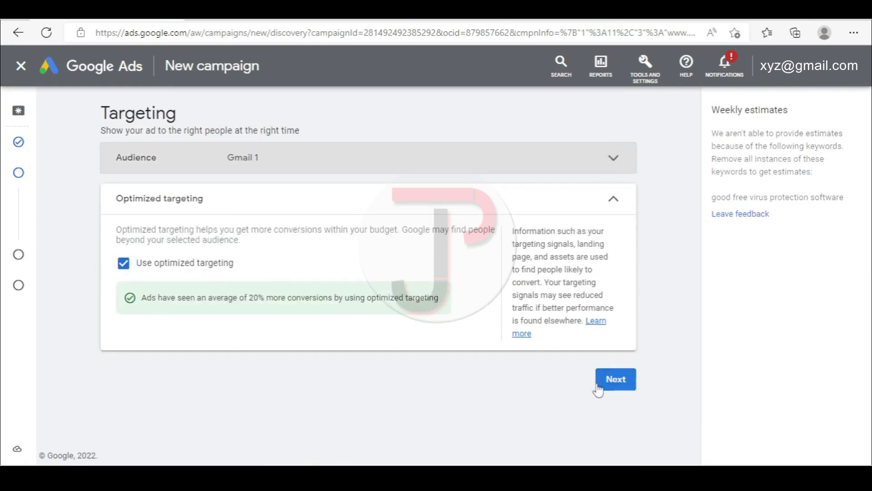
pyautogui.click(629, 381)
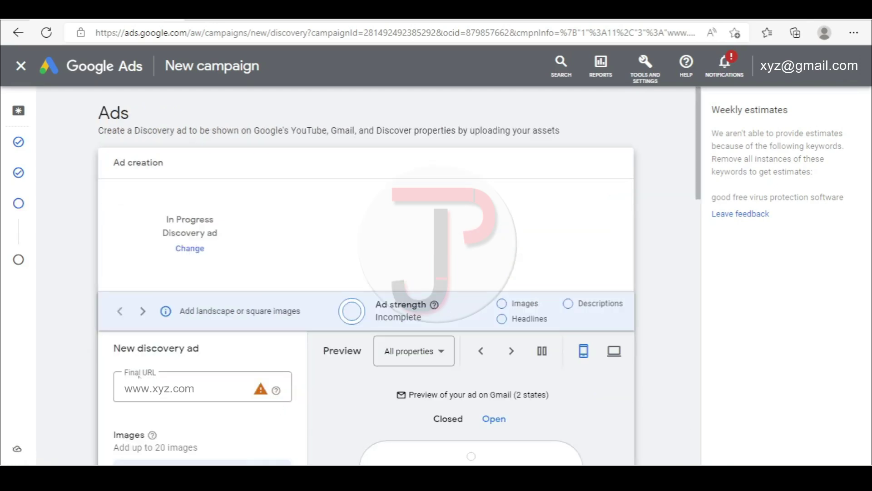
# Check the warning on the ad's final URL and switch the ad preview from all properties to Gmail.
pyautogui.scroll(-4, 139, 376)
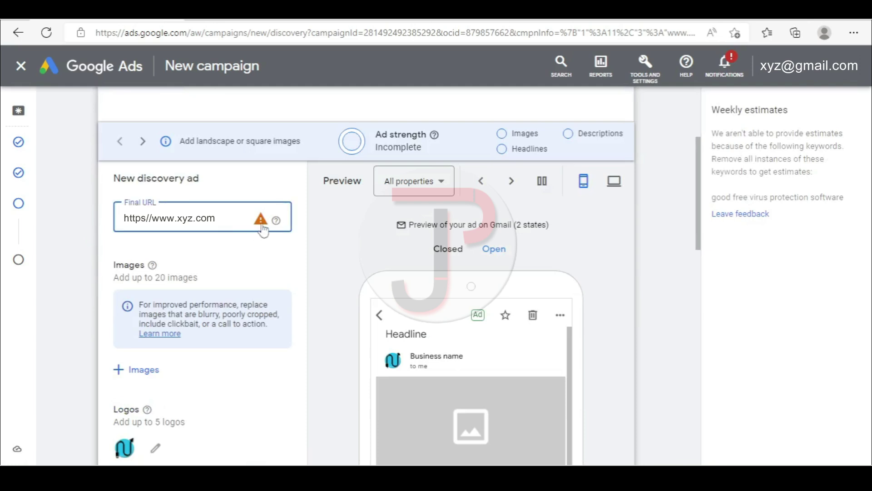
pyautogui.moveTo(262, 229)
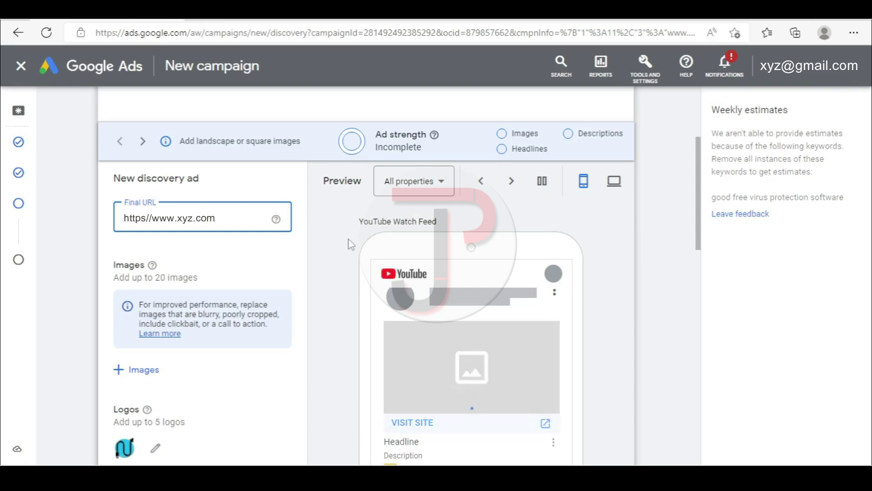
pyautogui.click(403, 181)
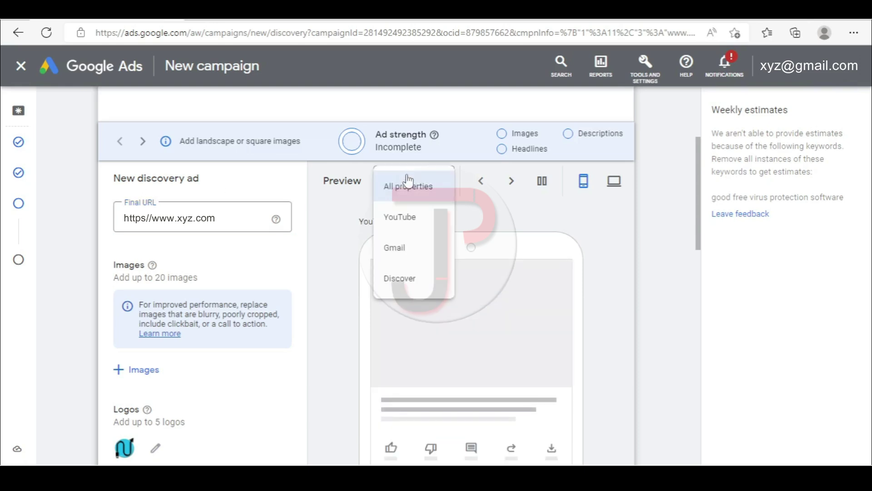
pyautogui.click(429, 258)
pyautogui.scroll(-3, 428, 259)
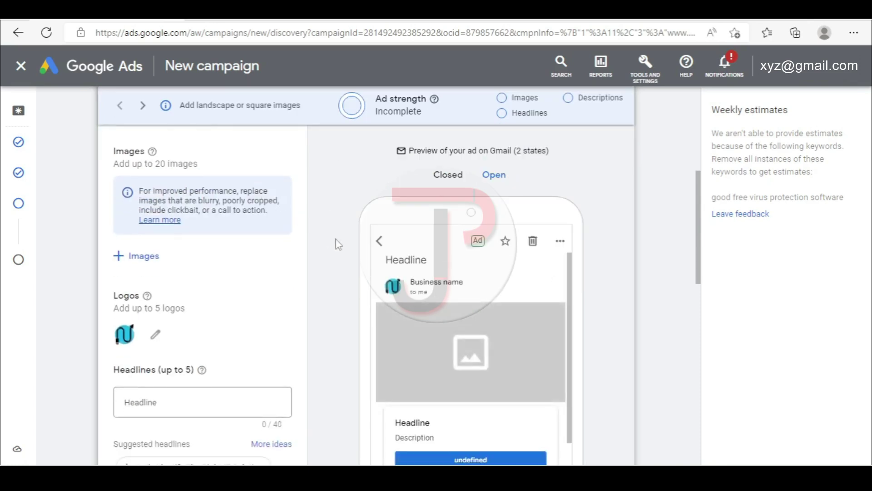
pyautogui.scroll(3, 216, 245)
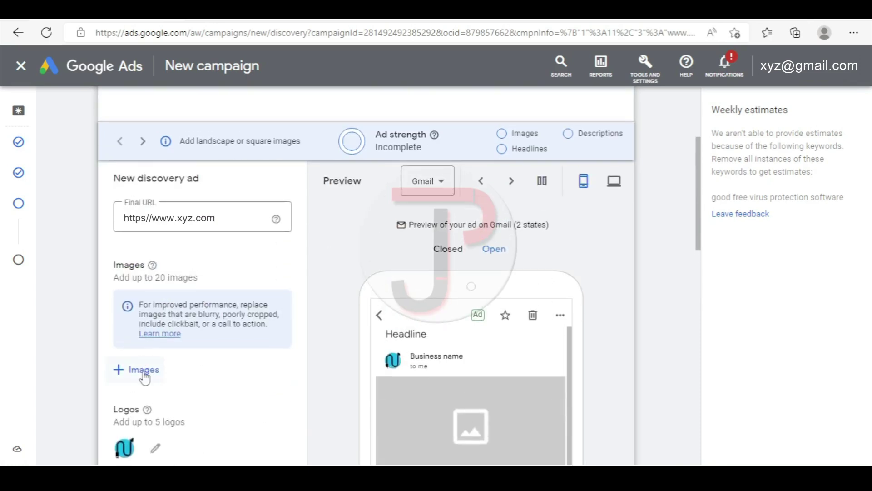
# Open the ad's image picker and select the office meeting and first blue server rack images from the asset library.
pyautogui.click(143, 371)
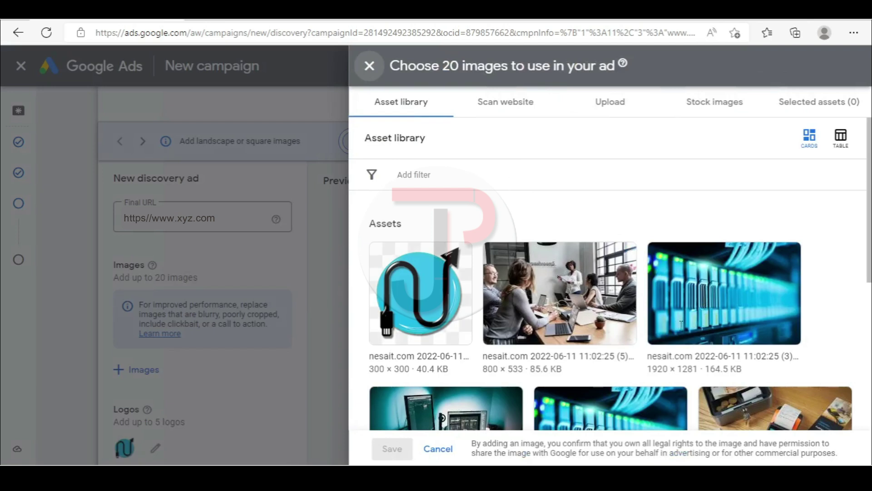
pyautogui.scroll(-1, 644, 270)
pyautogui.scroll(-1, 644, 271)
pyautogui.scroll(3, 522, 264)
pyautogui.click(497, 259)
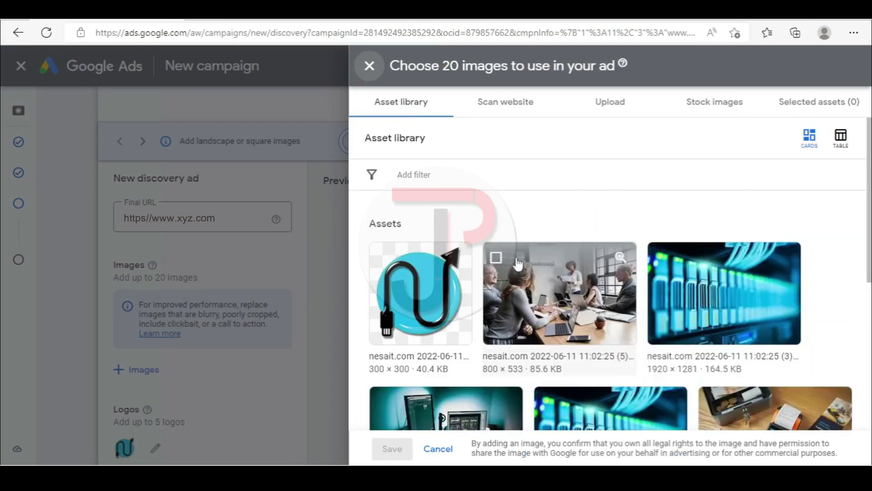
pyautogui.click(660, 257)
# Add the desk setup, second server rack, payment terminal, circuit board and dark laptop images, and save the image selection.
pyautogui.scroll(-1, 455, 236)
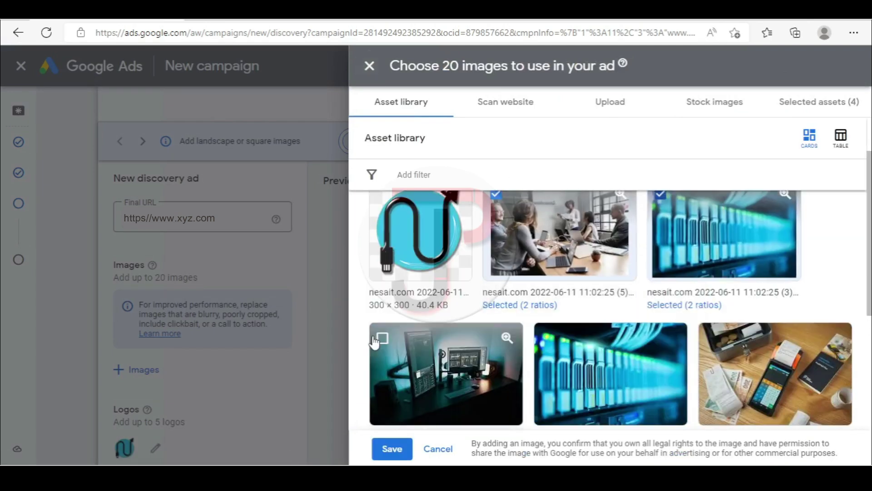
pyautogui.click(383, 339)
pyautogui.click(547, 338)
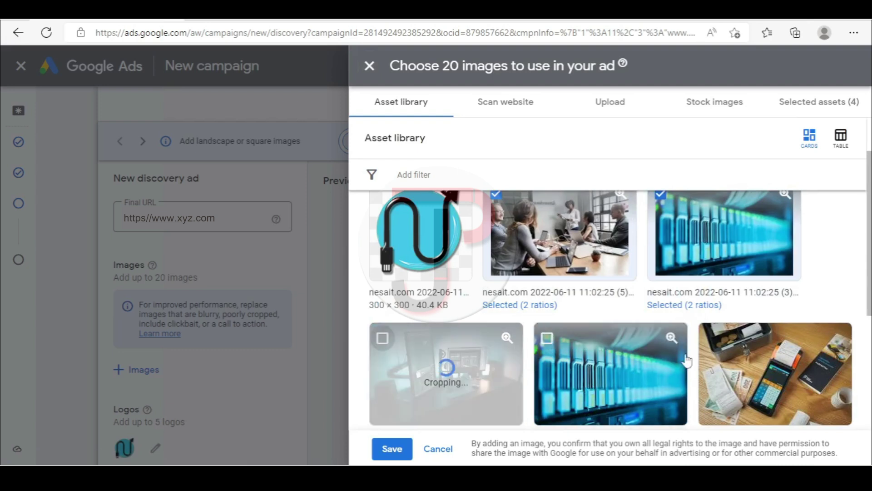
pyautogui.click(712, 338)
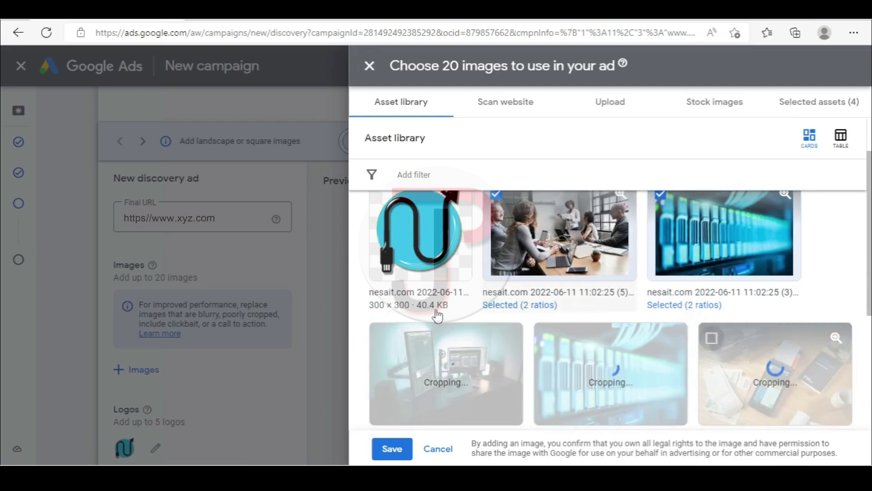
pyautogui.scroll(-4, 439, 315)
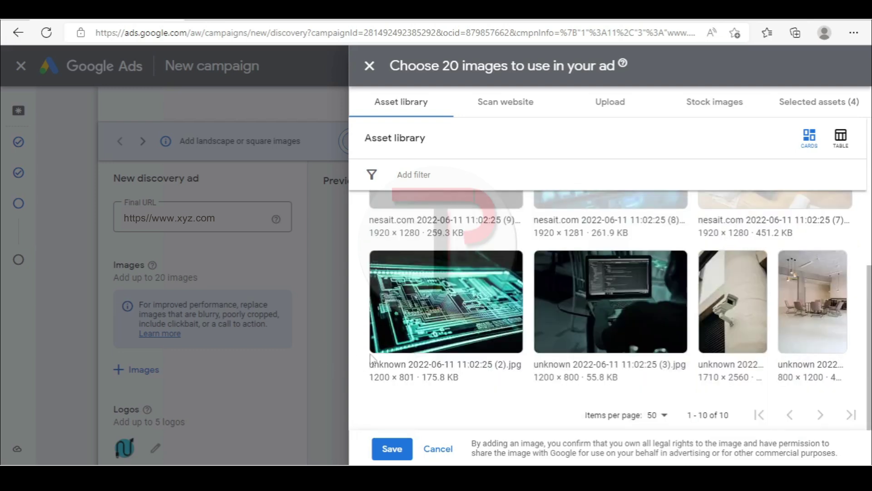
pyautogui.click(384, 271)
pyautogui.click(548, 268)
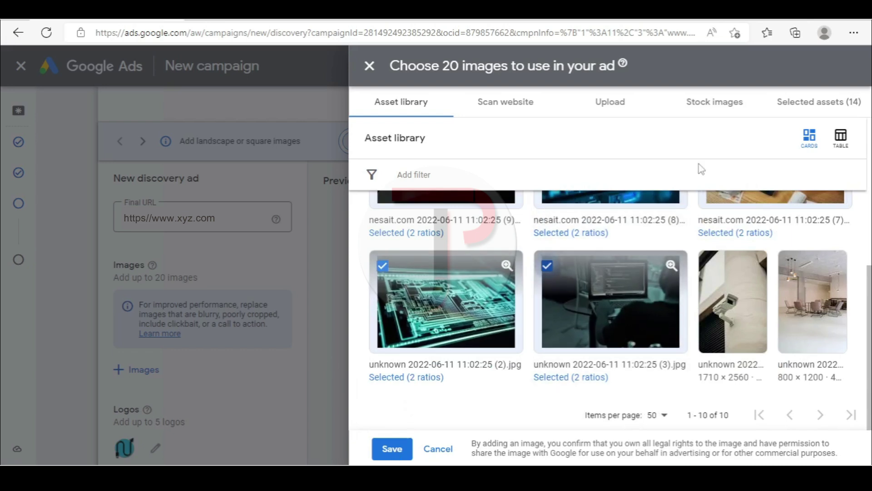
pyautogui.click(393, 450)
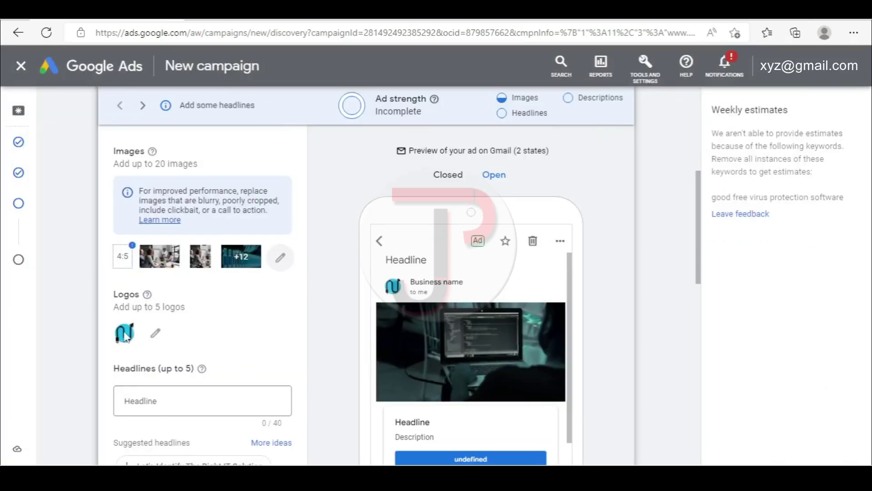
# Enter "Best PC Protection" as the ad's first headline and leave the second headline empty.
pyautogui.scroll(-5, 241, 327)
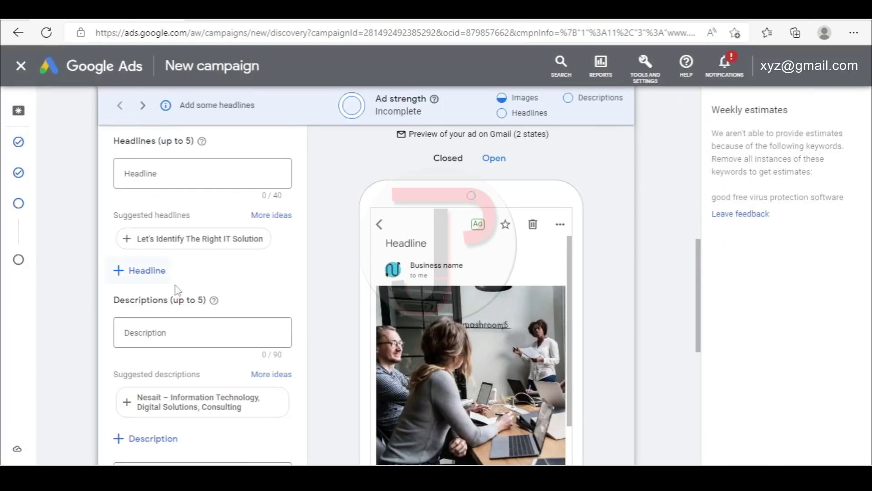
pyautogui.scroll(1, 177, 290)
pyautogui.click(168, 233)
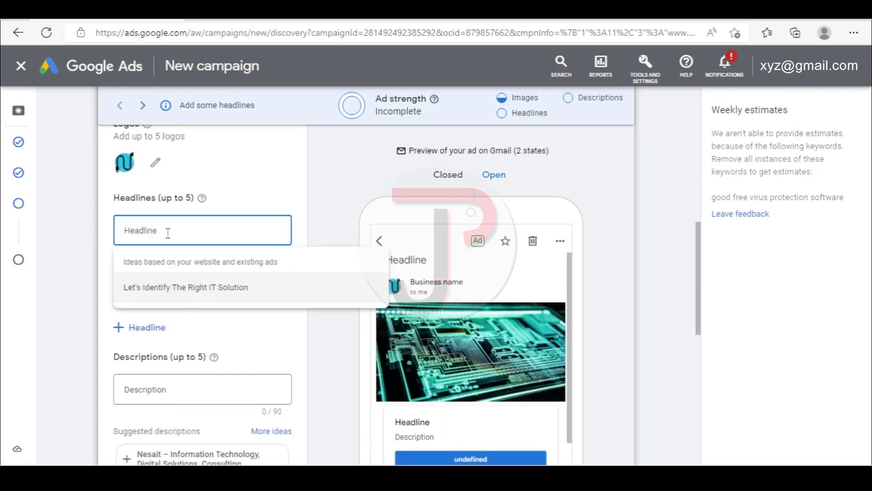
pyautogui.write('Antivi')
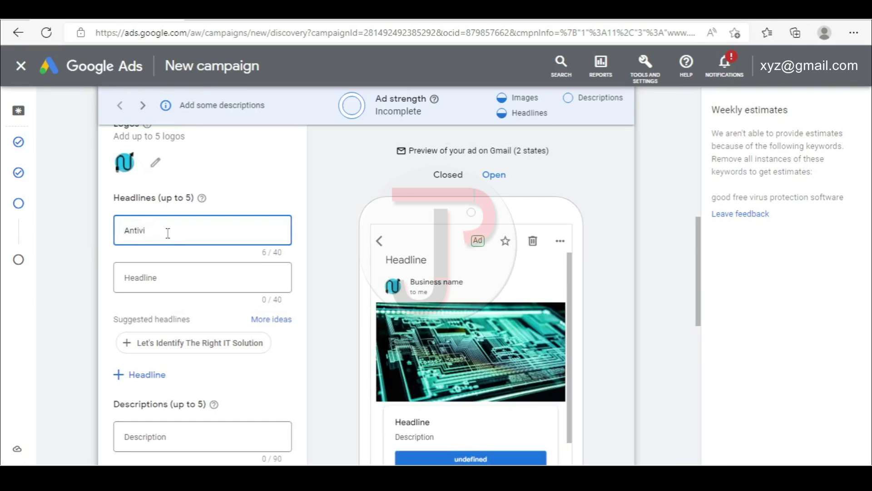
pyautogui.press('BackSpace')
pyautogui.press('BackSpace')
pyautogui.press('BackSpace')
pyautogui.write('B')
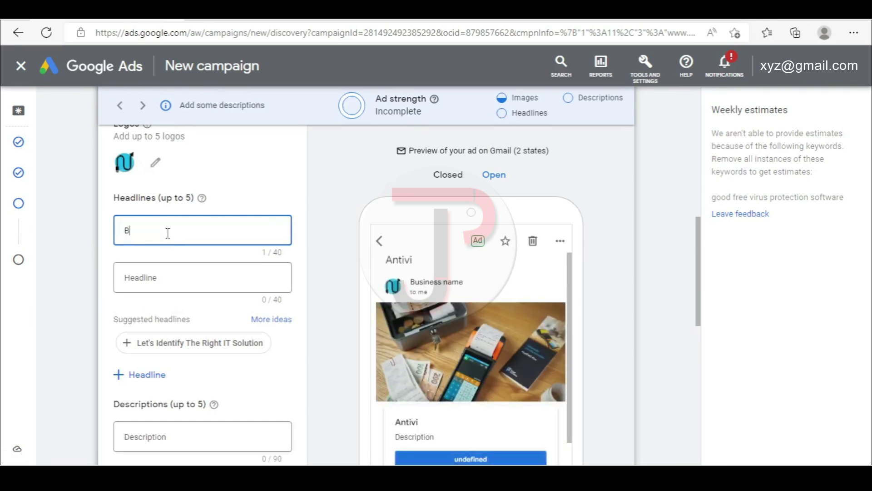
pyautogui.write('est PC')
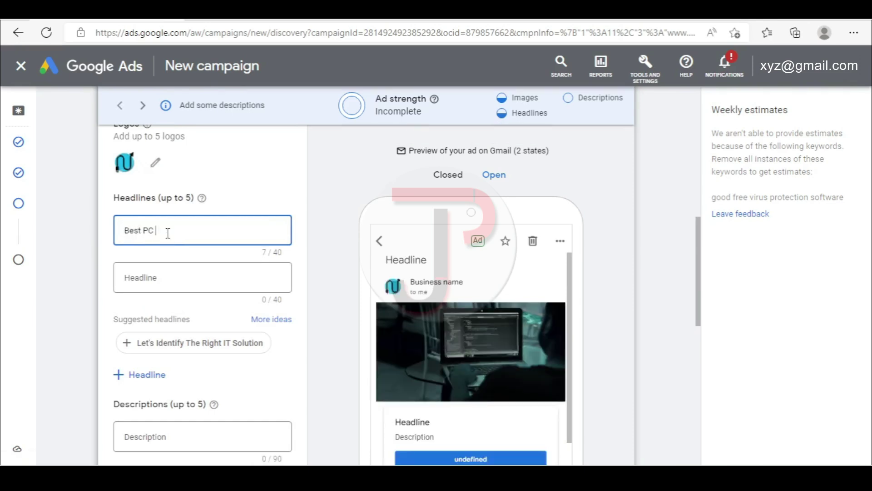
pyautogui.write(' Protection')
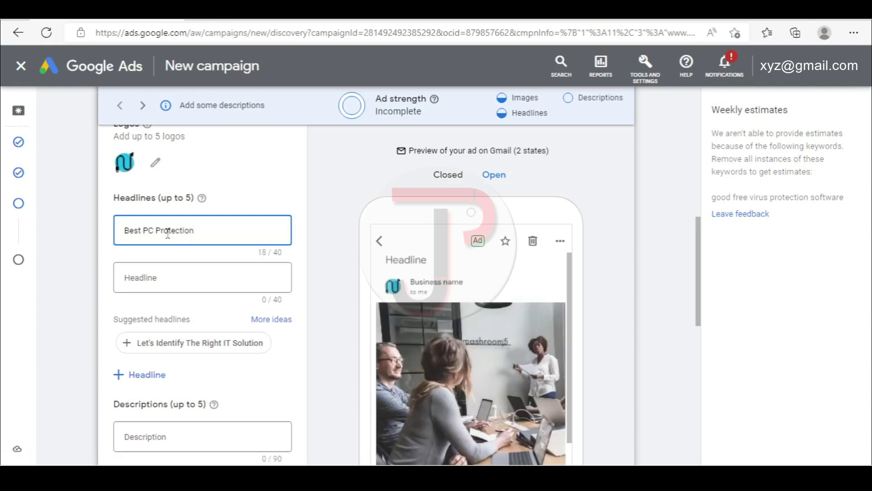
pyautogui.click(171, 271)
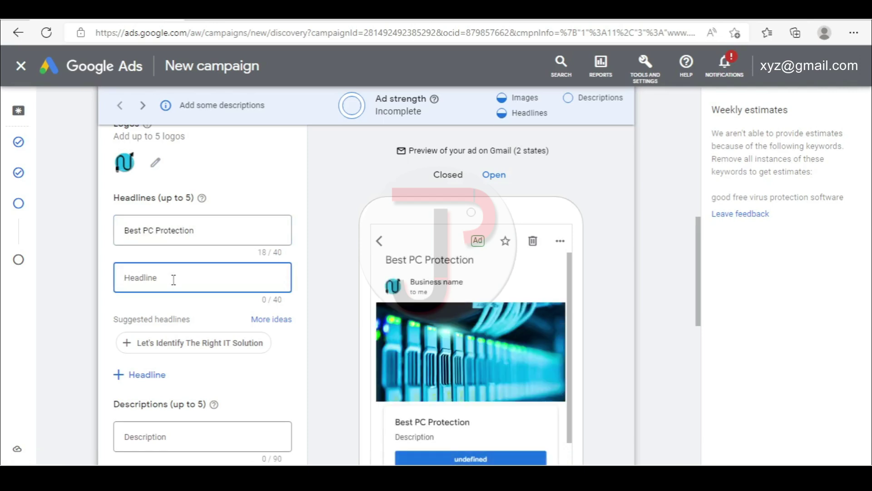
pyautogui.click(300, 273)
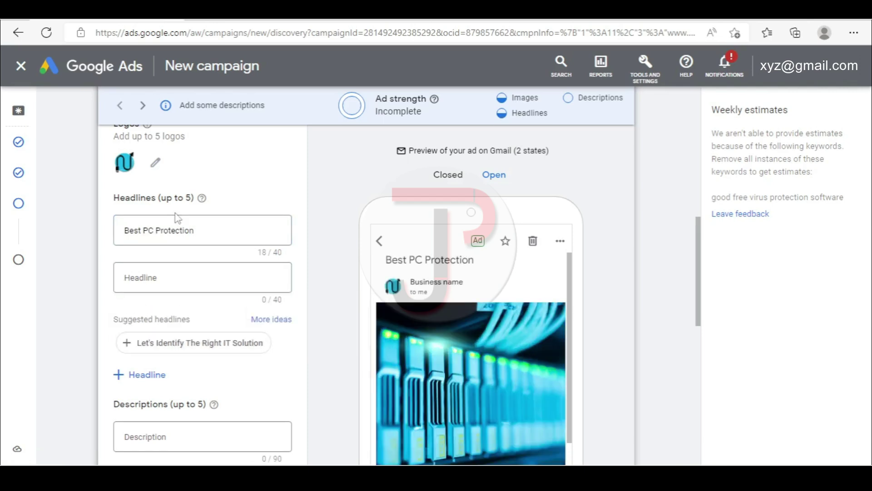
# Check the headline in the Gmail ad preview and review the description and business name fields.
pyautogui.scroll(-3, 191, 270)
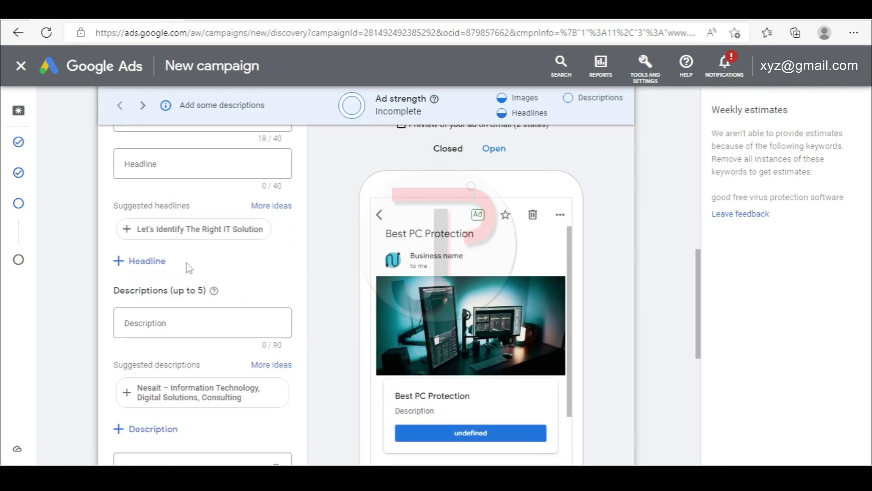
pyautogui.scroll(-1, 190, 268)
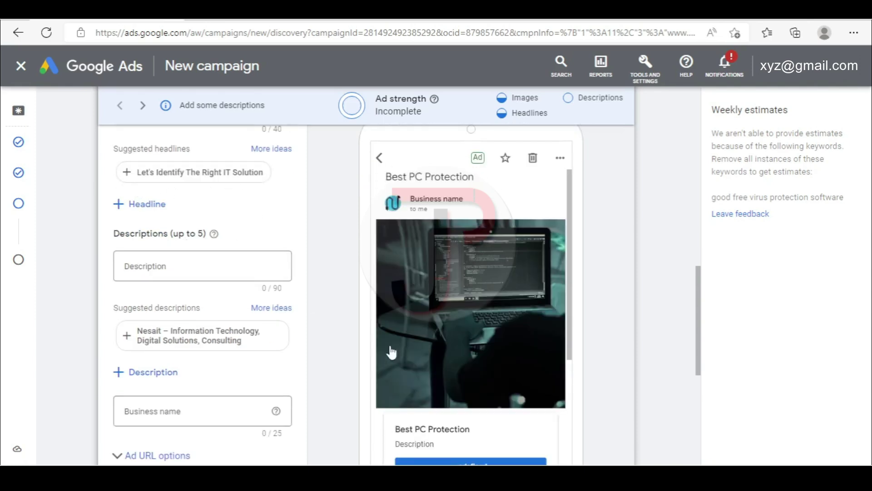
pyautogui.scroll(-1, 391, 352)
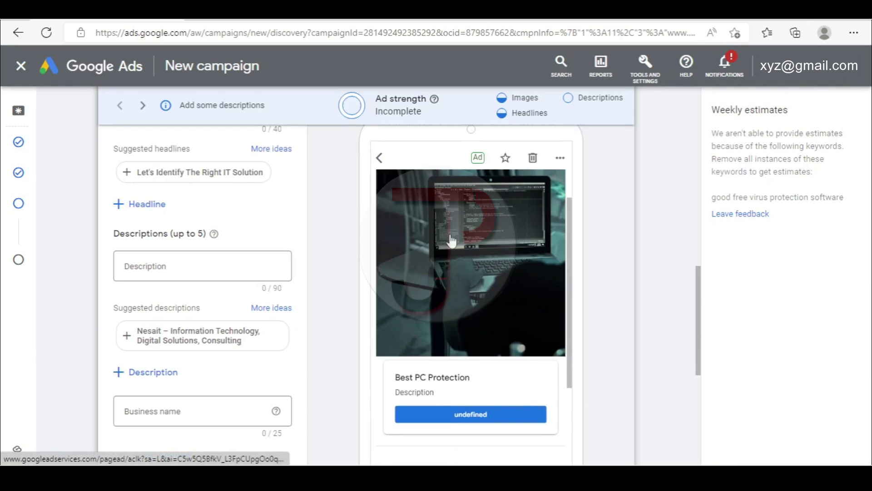
pyautogui.scroll(-1, 218, 355)
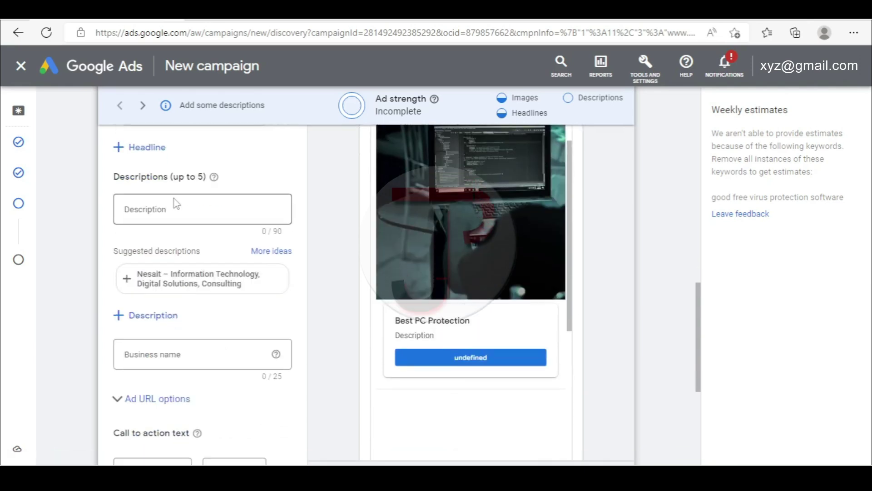
# Add the suggested description "Nesait – Information Technology, Digital Solutions, Consulting" as the ad's first description.
pyautogui.click(174, 216)
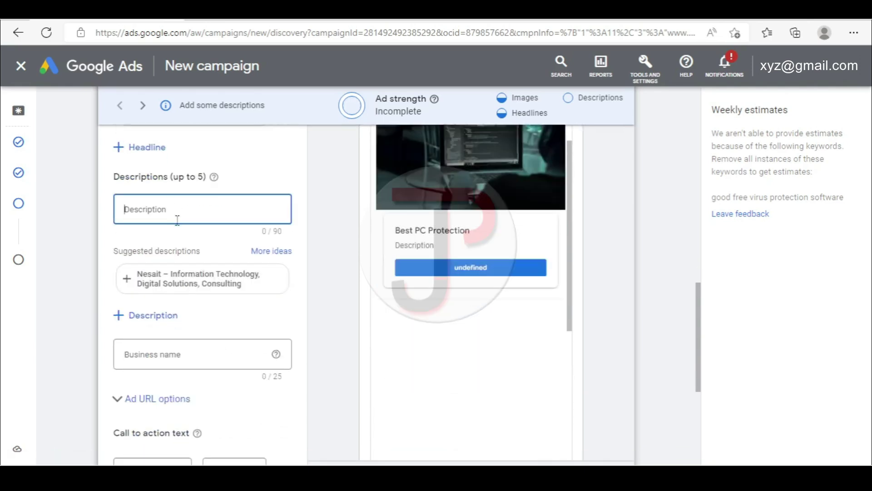
pyautogui.click(186, 278)
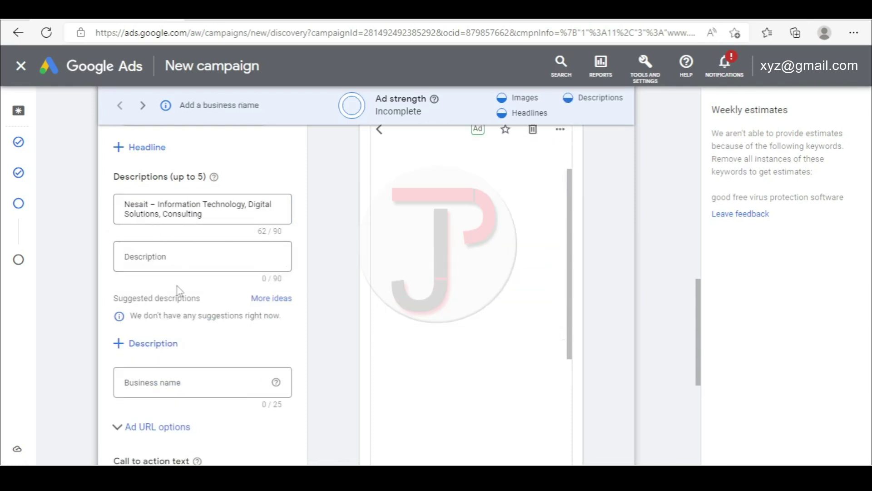
pyautogui.scroll(-3, 177, 291)
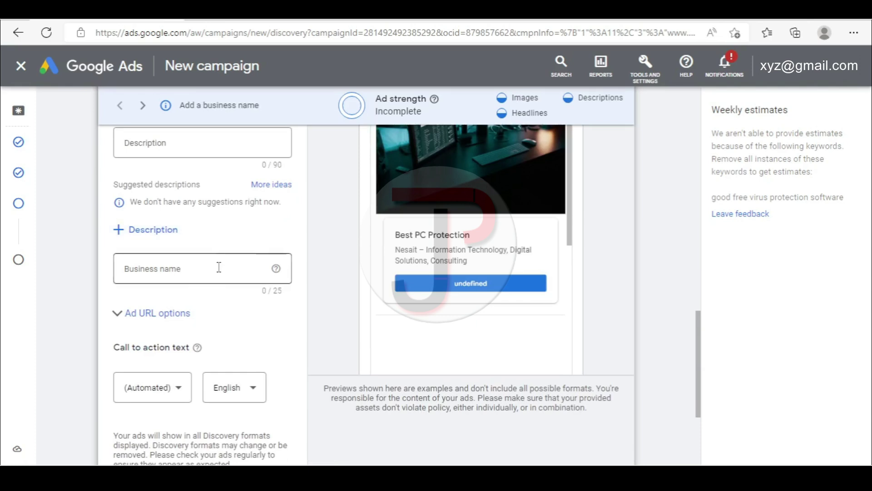
pyautogui.scroll(6, 219, 271)
pyautogui.scroll(-1, 220, 275)
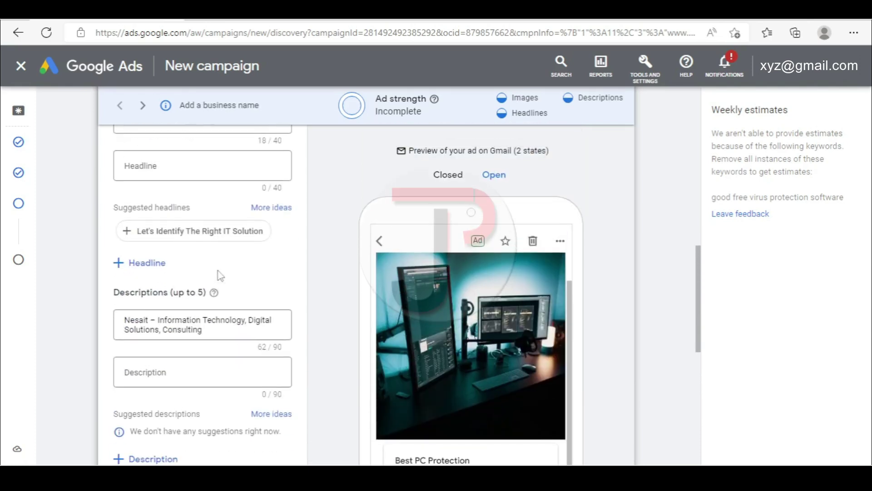
pyautogui.scroll(-4, 219, 279)
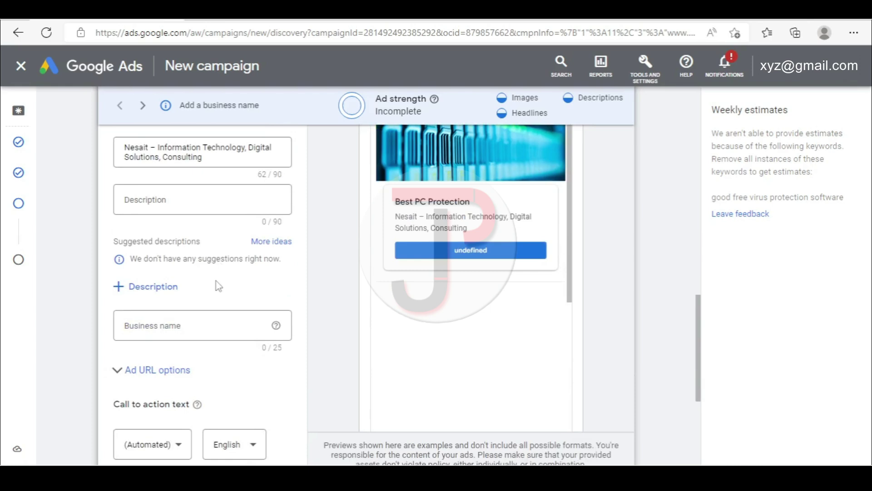
# Enter "NESA iT" as the ad's business name.
pyautogui.scroll(-1, 219, 285)
pyautogui.click(197, 277)
pyautogui.write('NESA IT')
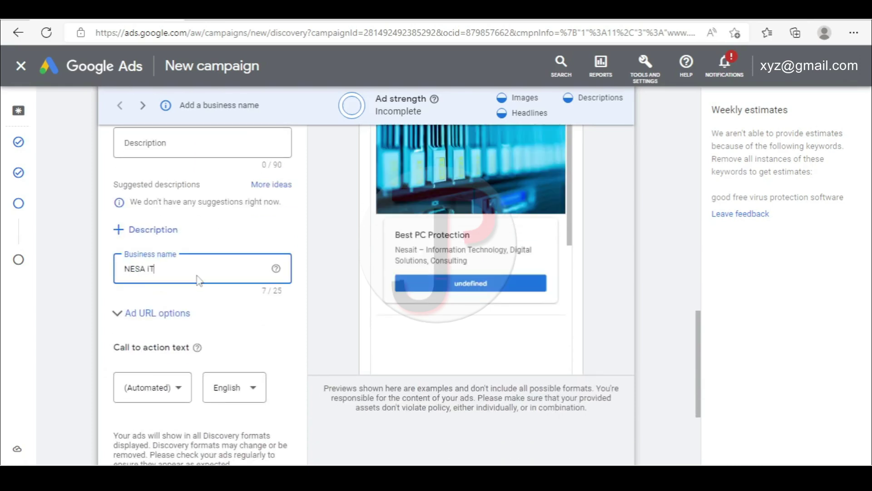
# Set the ad's call to action text to Download, keeping English as its language.
pyautogui.scroll(-2, 488, 213)
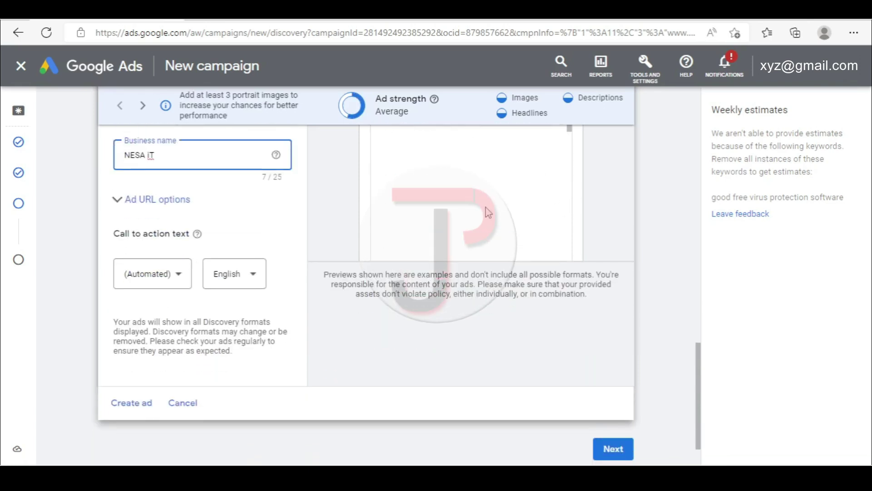
pyautogui.scroll(1, 495, 231)
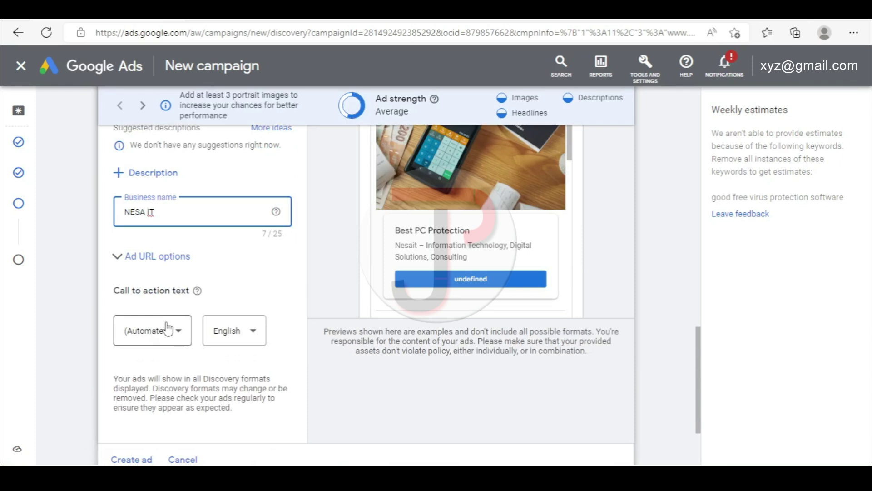
pyautogui.click(169, 330)
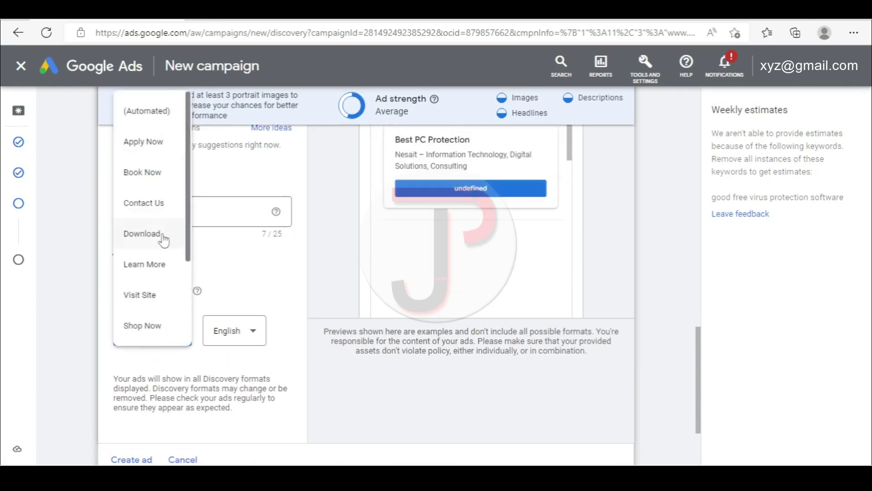
pyautogui.click(142, 233)
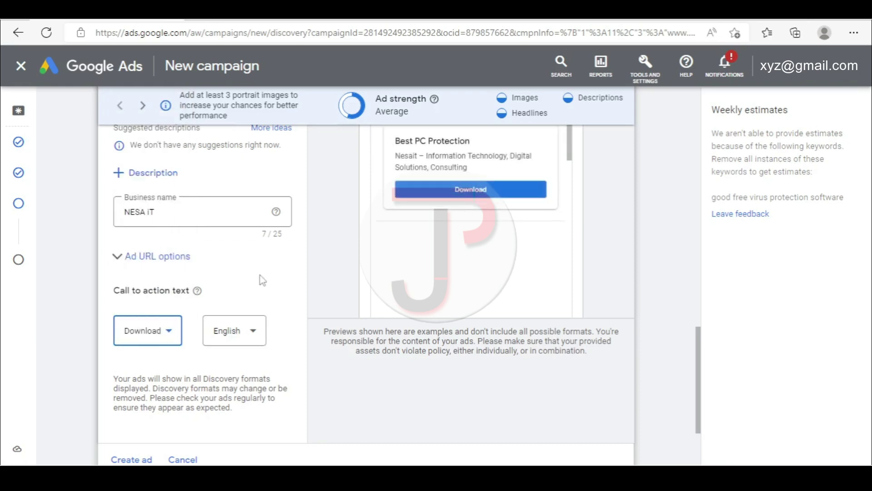
# Look over the ad's assets and Gmail preview, create the Discovery ad, and continue to the campaign review.
pyautogui.scroll(5, 584, 279)
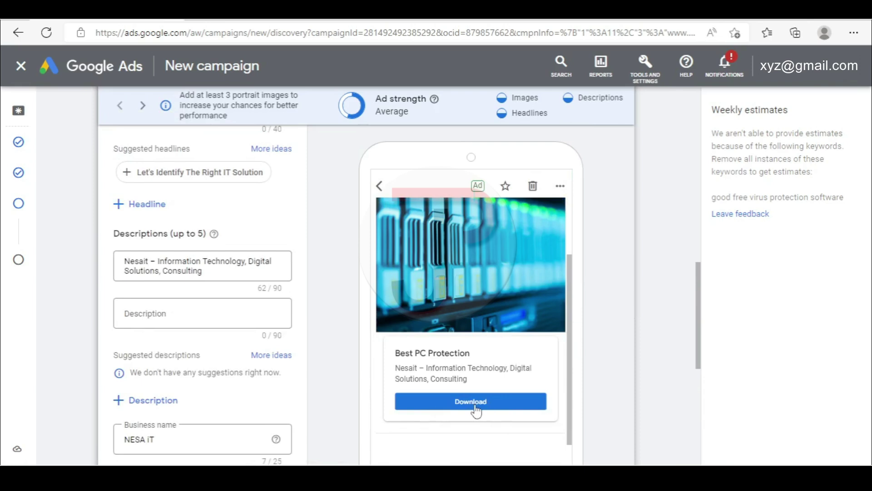
pyautogui.scroll(5, 203, 260)
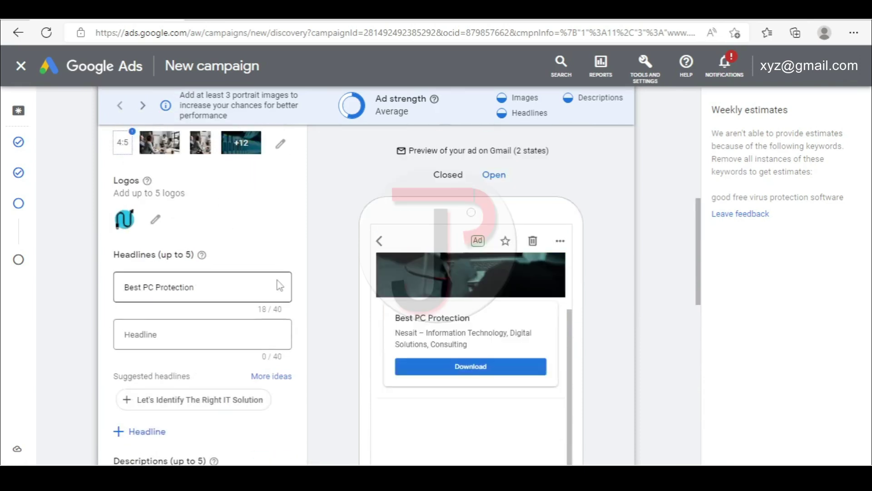
pyautogui.scroll(-5, 204, 260)
pyautogui.scroll(8, 400, 269)
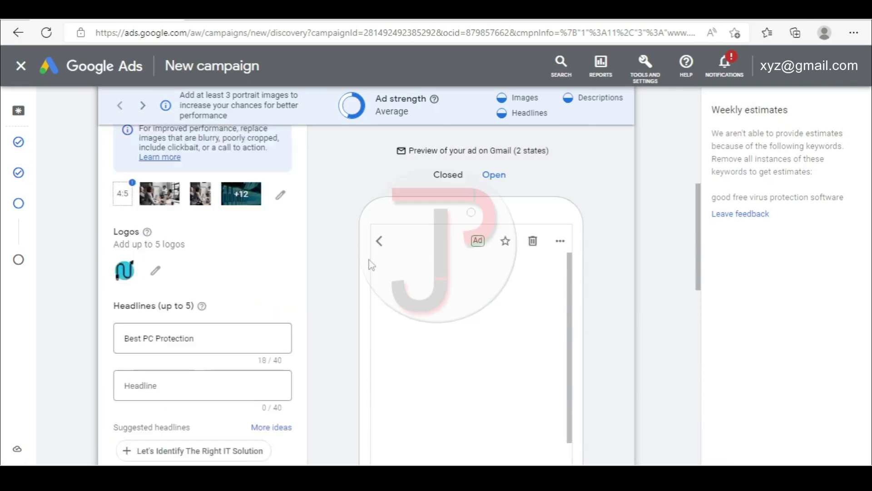
pyautogui.scroll(-4, 367, 340)
pyautogui.scroll(-10, 367, 340)
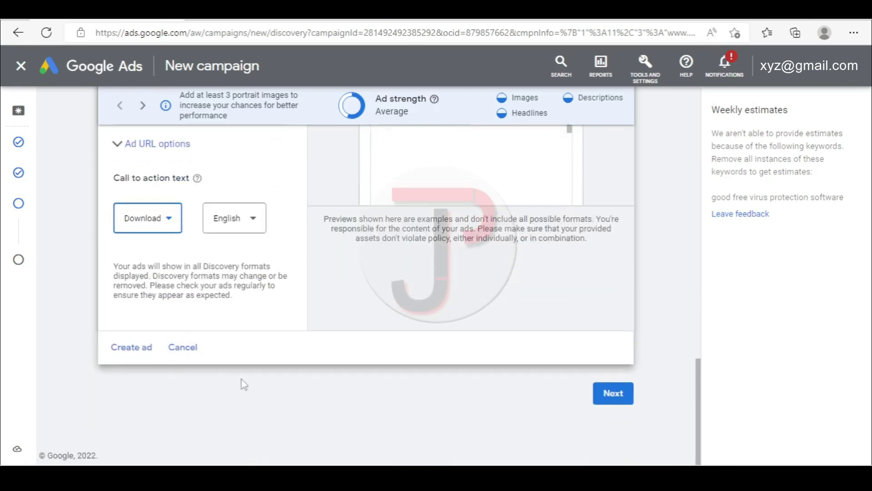
pyautogui.click(128, 349)
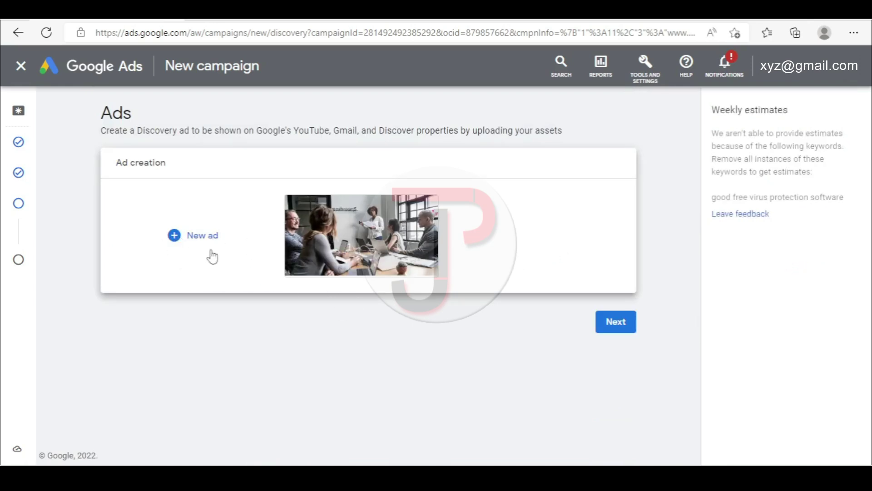
pyautogui.click(612, 323)
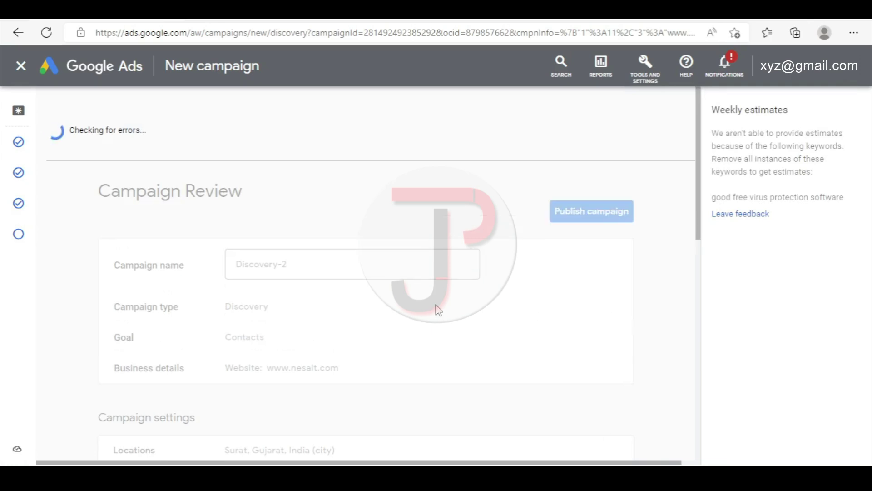
# Review the campaign's performance issues, name, goal, location, bidding and budget settings, ad group targeting and ads before publishing.
pyautogui.scroll(-4, 245, 285)
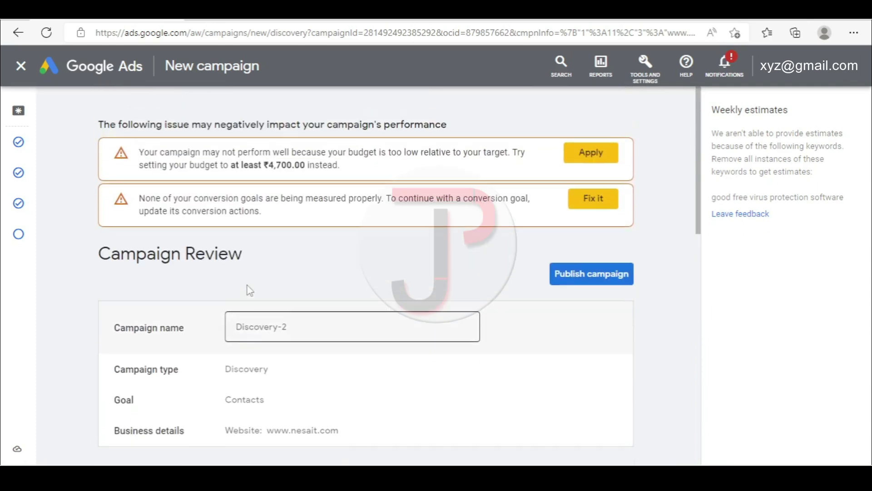
pyautogui.scroll(-1, 232, 260)
pyautogui.scroll(1, 232, 260)
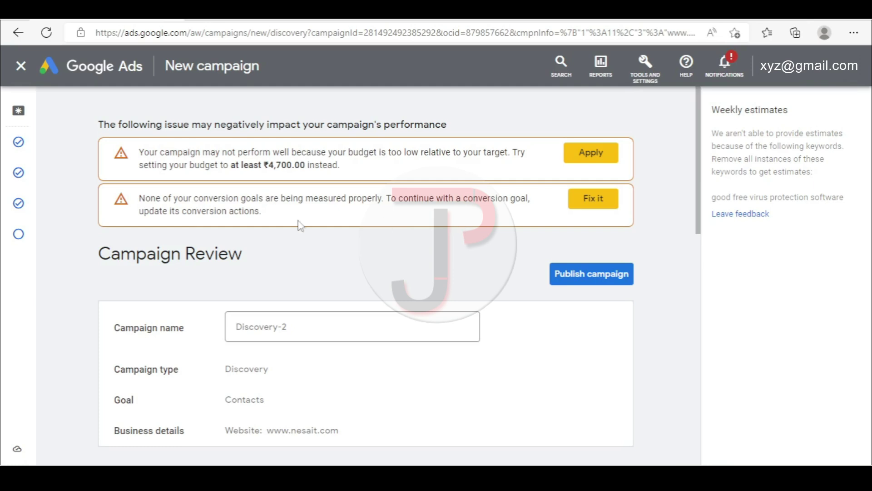
pyautogui.scroll(-3, 462, 263)
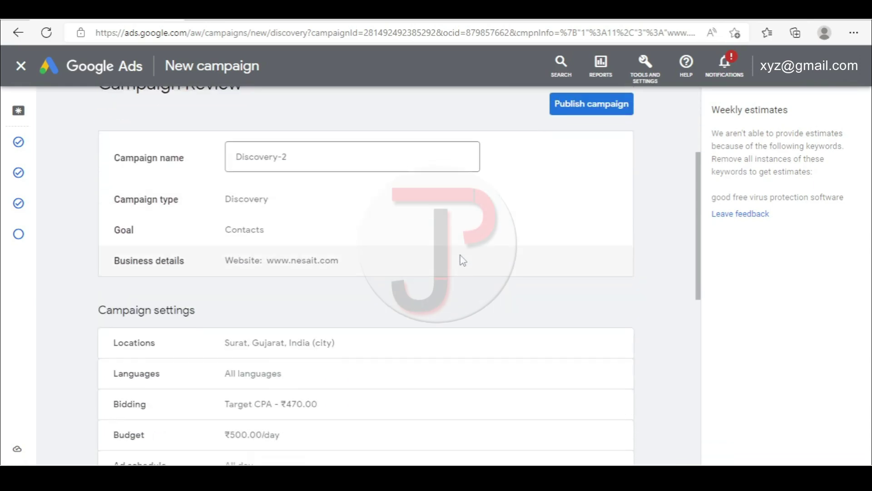
pyautogui.scroll(3, 459, 257)
pyautogui.scroll(-3, 460, 257)
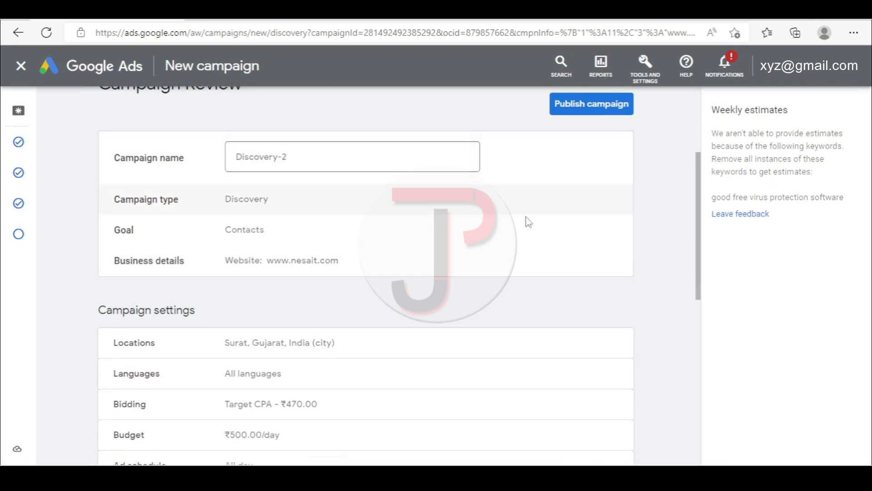
pyautogui.scroll(-3, 390, 238)
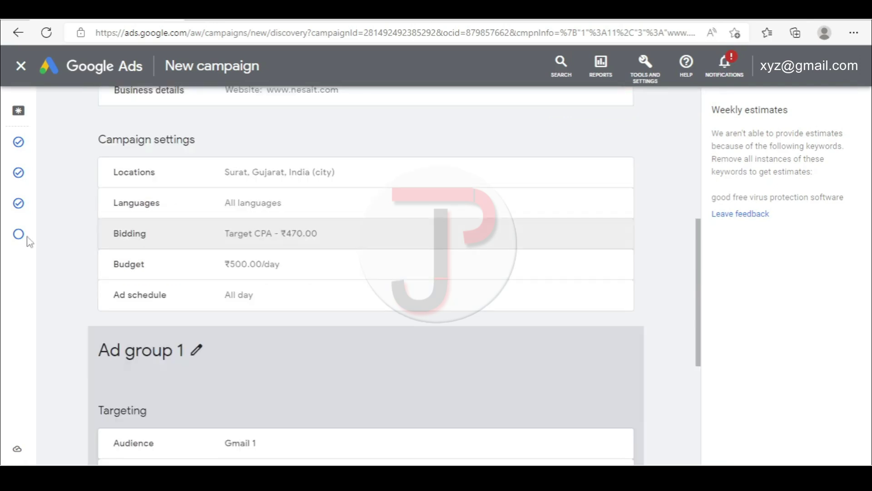
pyautogui.scroll(-5, 207, 296)
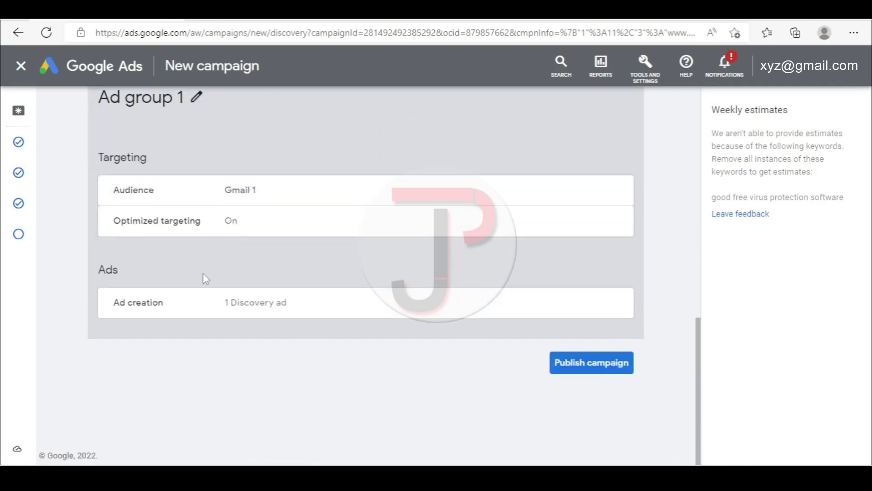